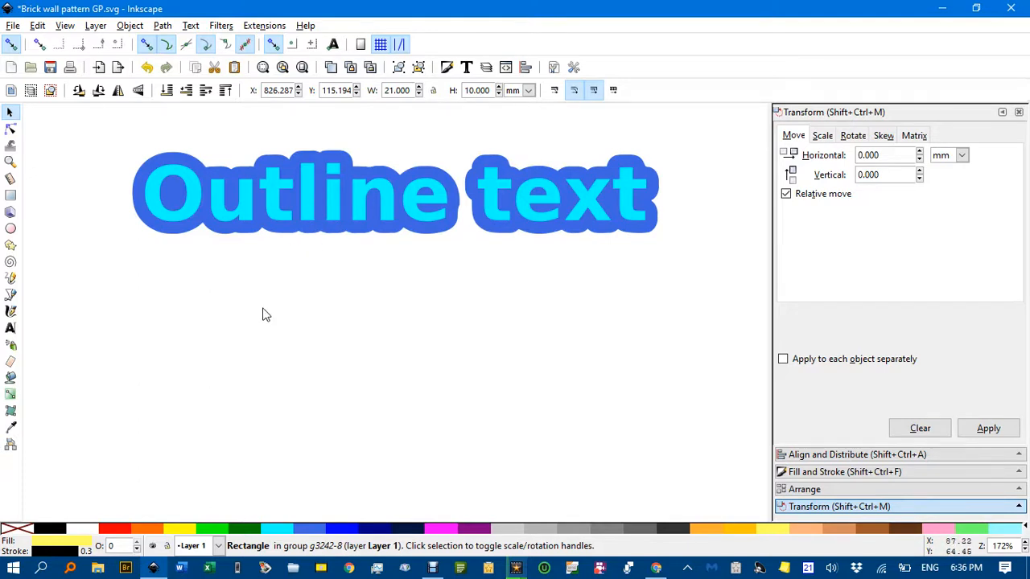
# - Add the text "Outline text" below the blue sample lettering and set its style to bold
pyautogui.press('t')
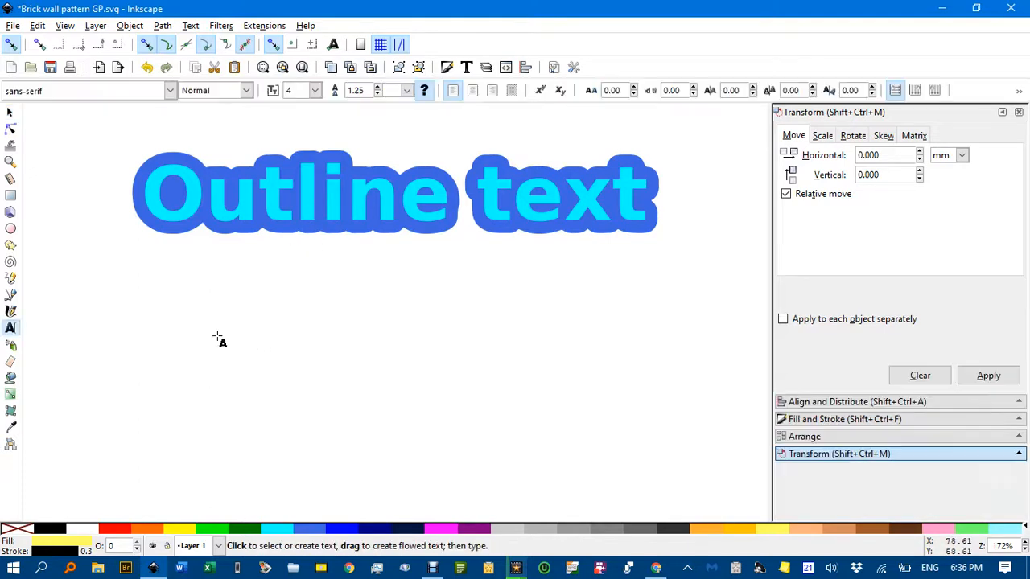
pyautogui.click(154, 322)
pyautogui.write('Out')
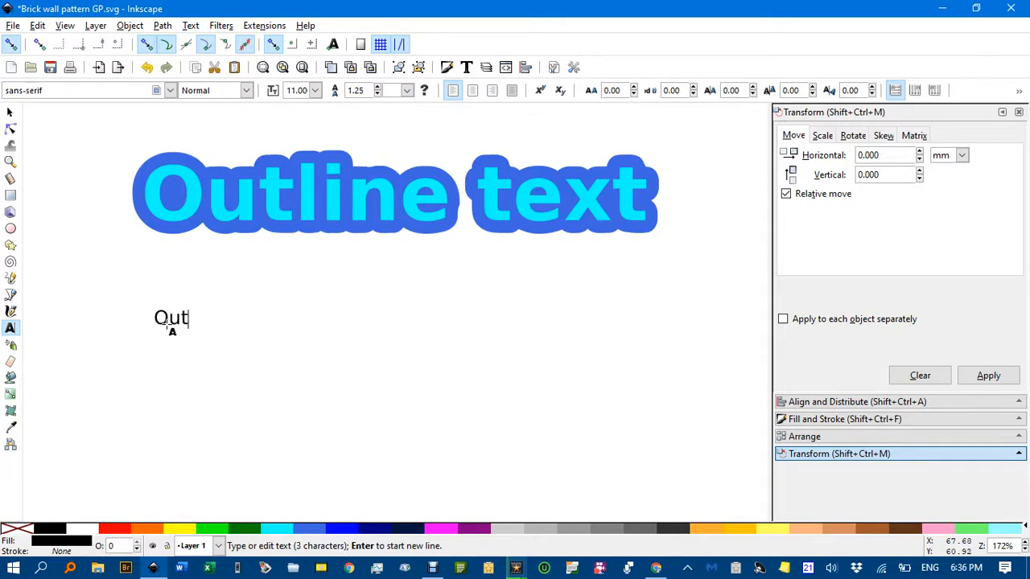
pyautogui.write('line text')
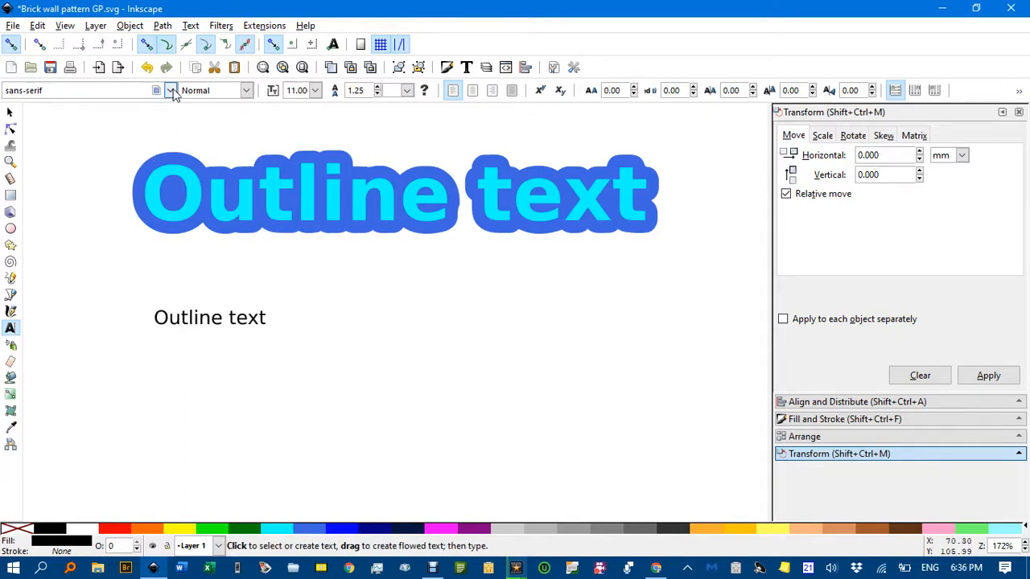
pyautogui.click(247, 91)
pyautogui.click(228, 142)
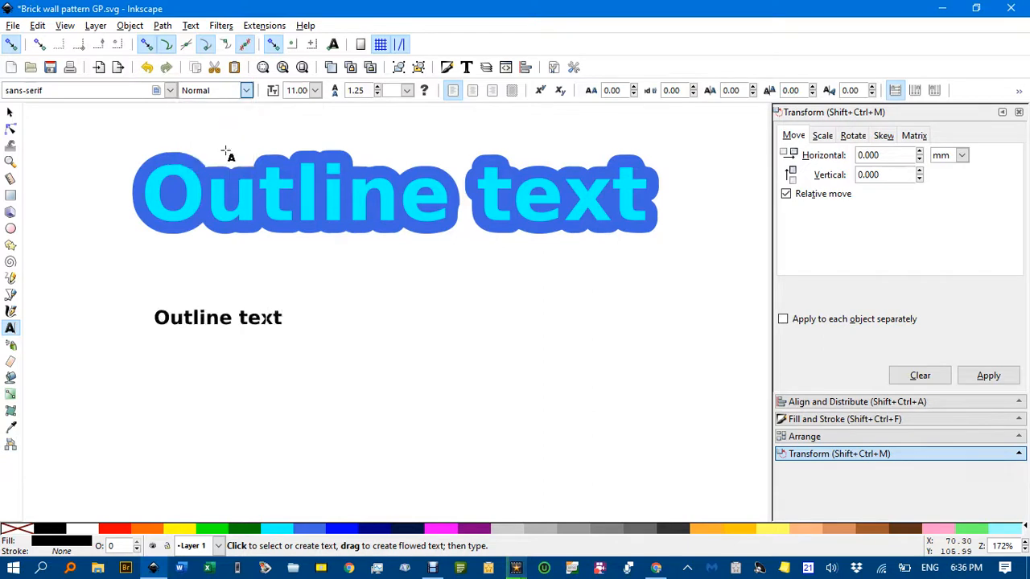
# - Scale the new text to about 99.6 mm wide and 16.5 mm high, and position it below the sample lettering
pyautogui.click(11, 115)
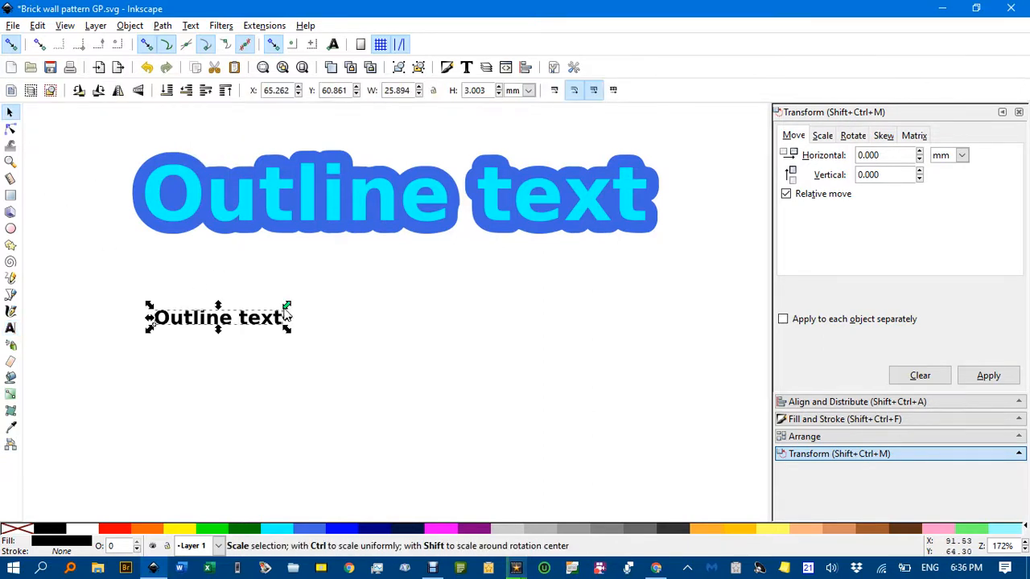
pyautogui.moveTo(287, 318); pyautogui.dragTo(652, 342)
pyautogui.moveTo(399, 305); pyautogui.dragTo(396, 245)
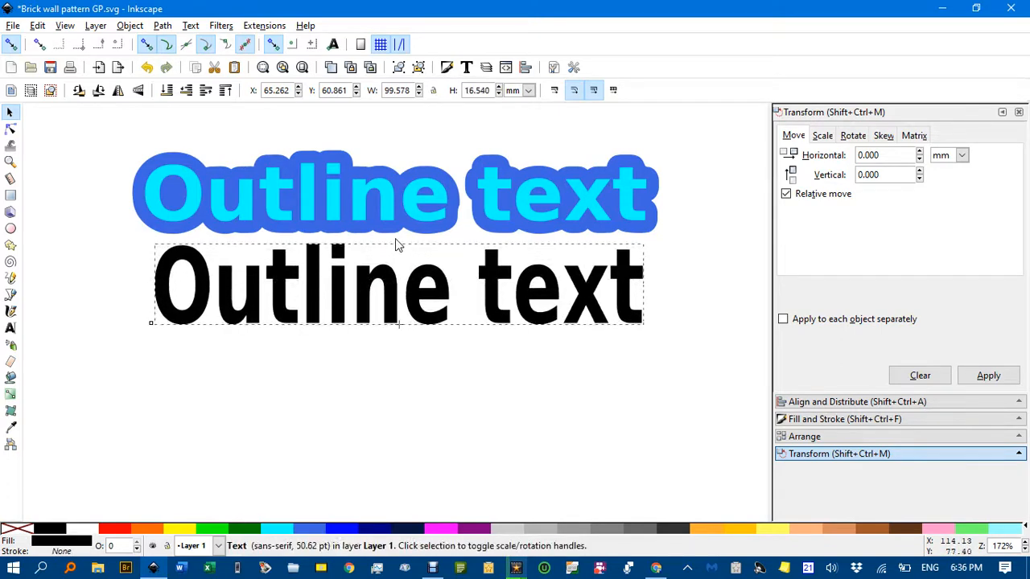
pyautogui.moveTo(402, 299); pyautogui.dragTo(404, 364)
pyautogui.click(269, 281)
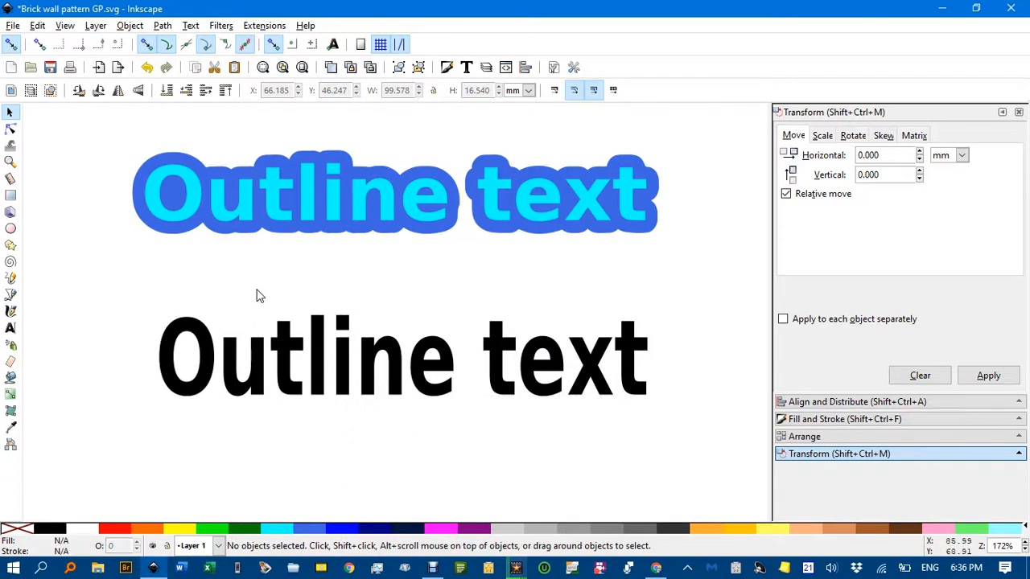
# - Bucket-fill each letter of the word "Outline", including the dot and stem of the i, with shapes grown by 10 mm
pyautogui.click(258, 369)
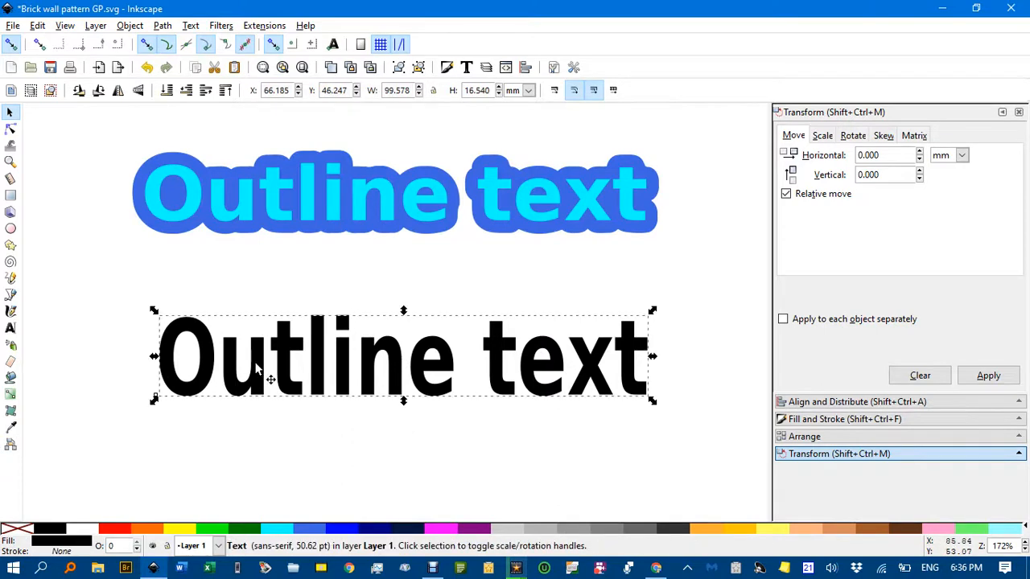
pyautogui.click(11, 379)
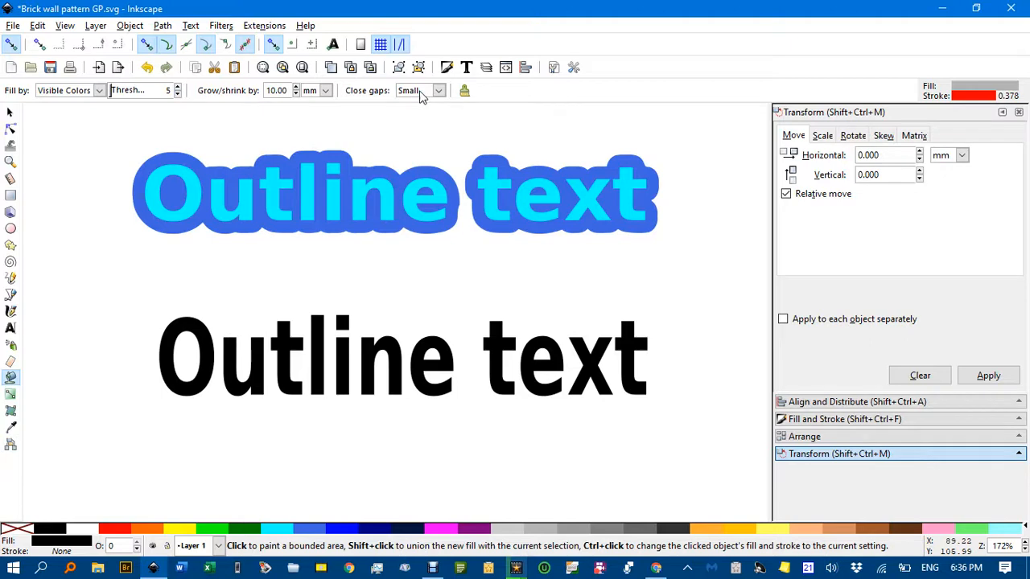
pyautogui.click(187, 314)
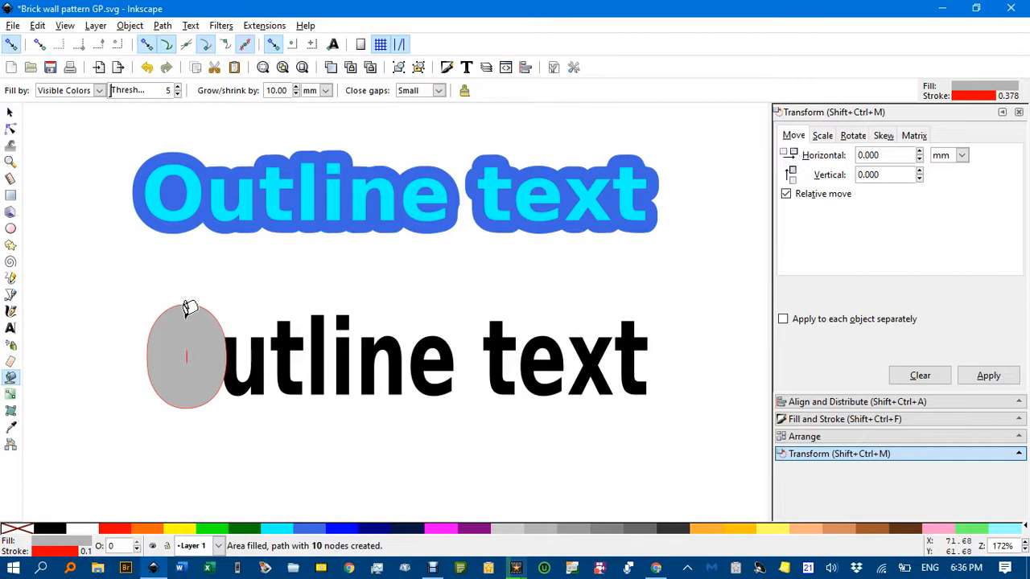
pyautogui.click(263, 339)
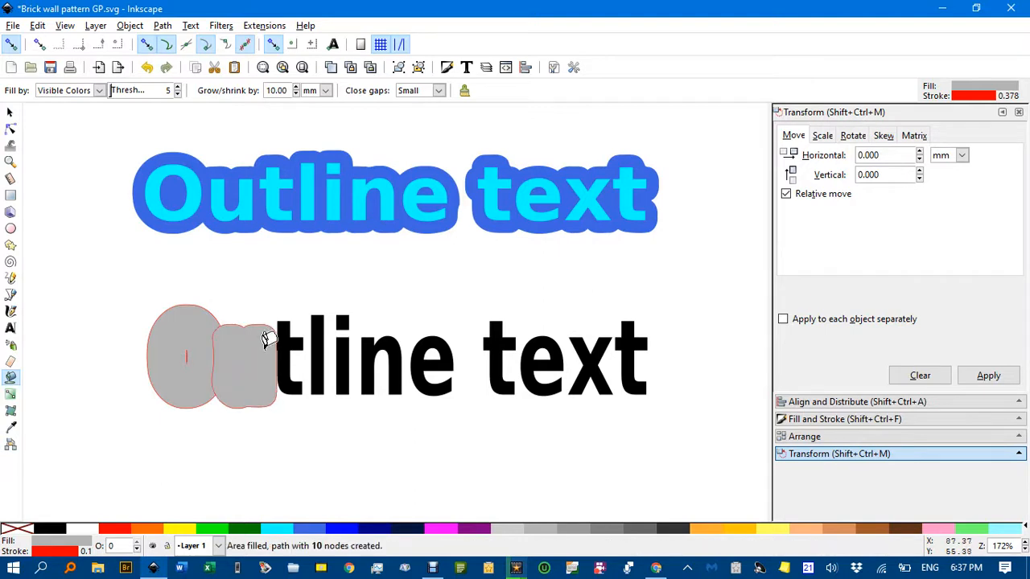
pyautogui.click(302, 323)
pyautogui.click(322, 317)
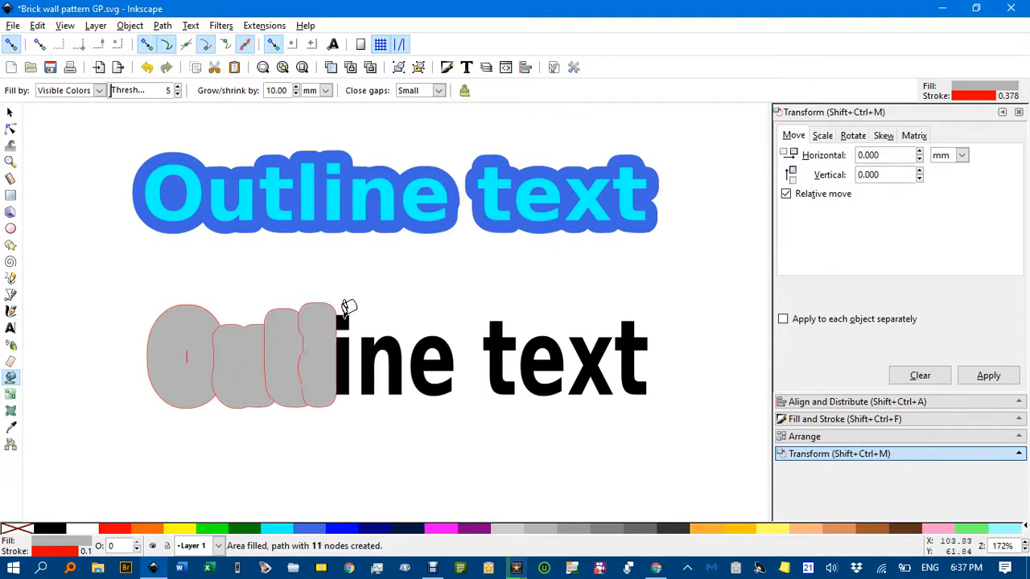
pyautogui.click(347, 313)
pyautogui.click(345, 339)
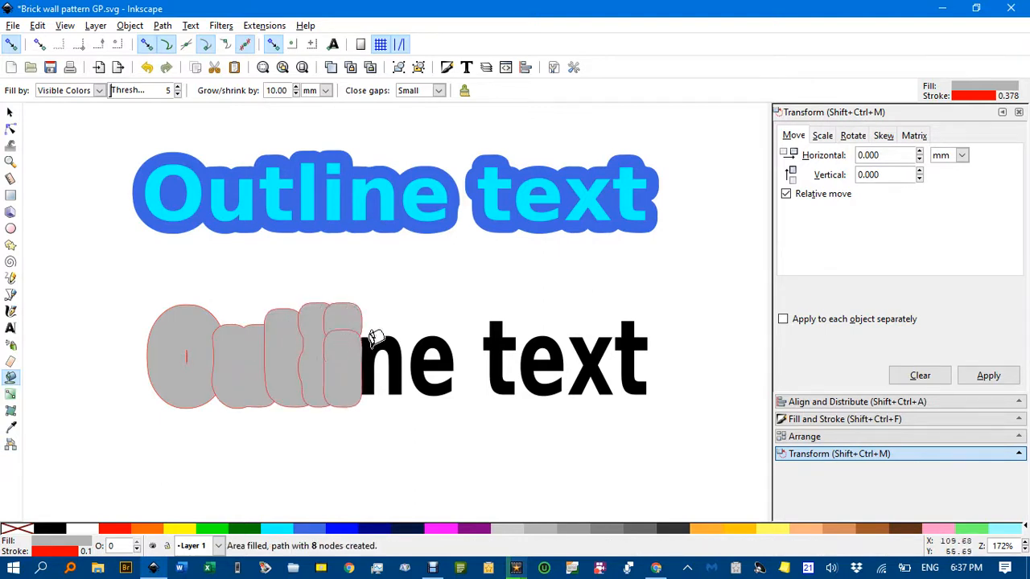
pyautogui.click(377, 335)
pyautogui.click(432, 330)
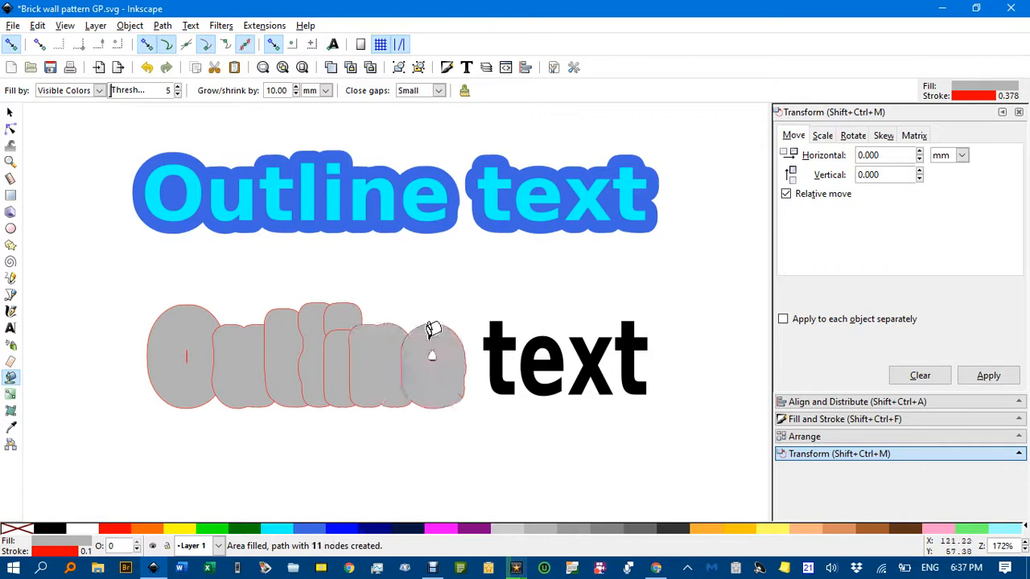
# - Bucket-fill each letter of the word "text" with shapes grown by 10 mm
pyautogui.click(498, 325)
pyautogui.click(547, 333)
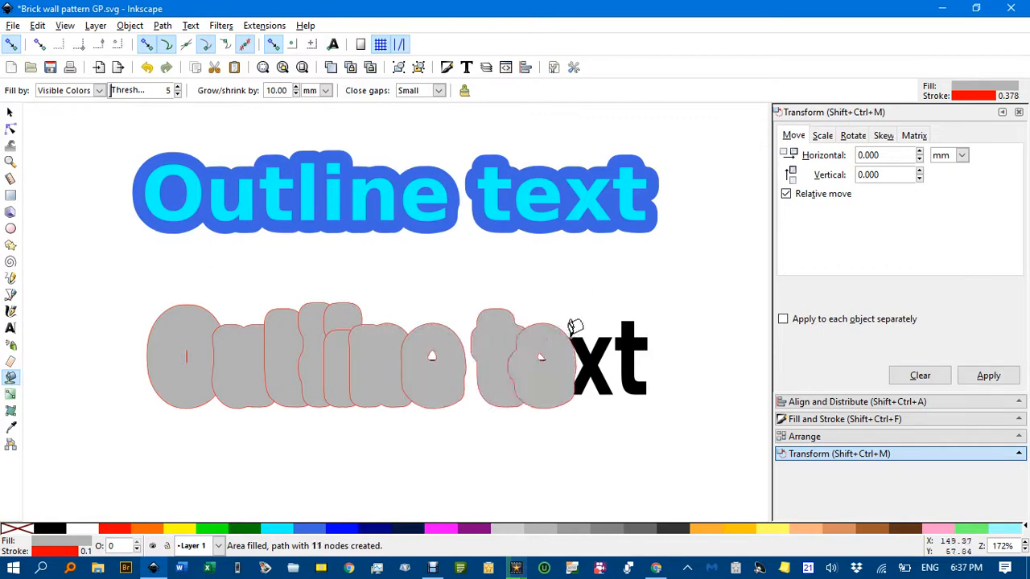
pyautogui.click(610, 336)
pyautogui.click(632, 333)
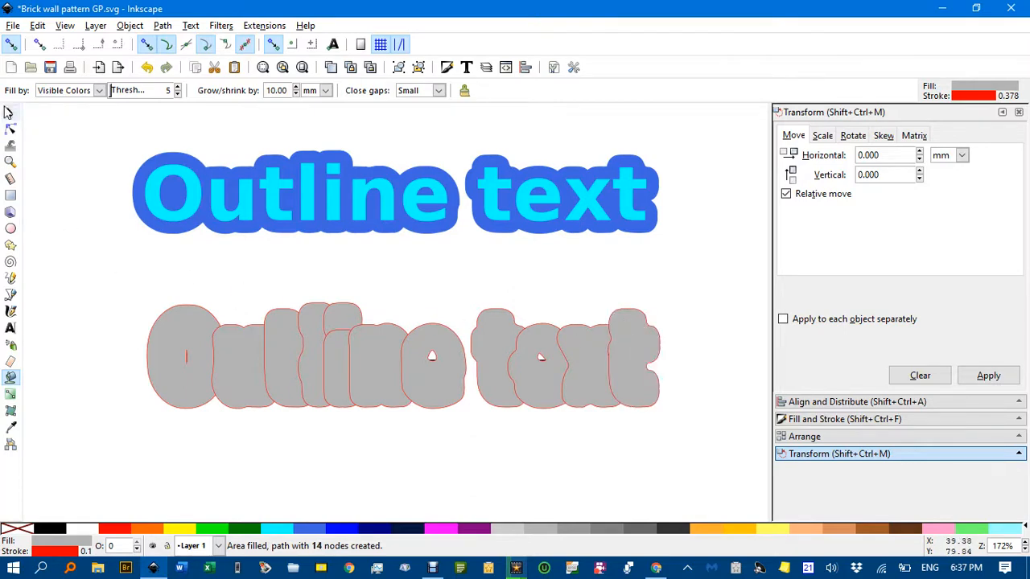
# - Move the text and all its bucket-filled shapes slightly upward together, and try to lower the whole selection to the bottom
pyautogui.click(10, 113)
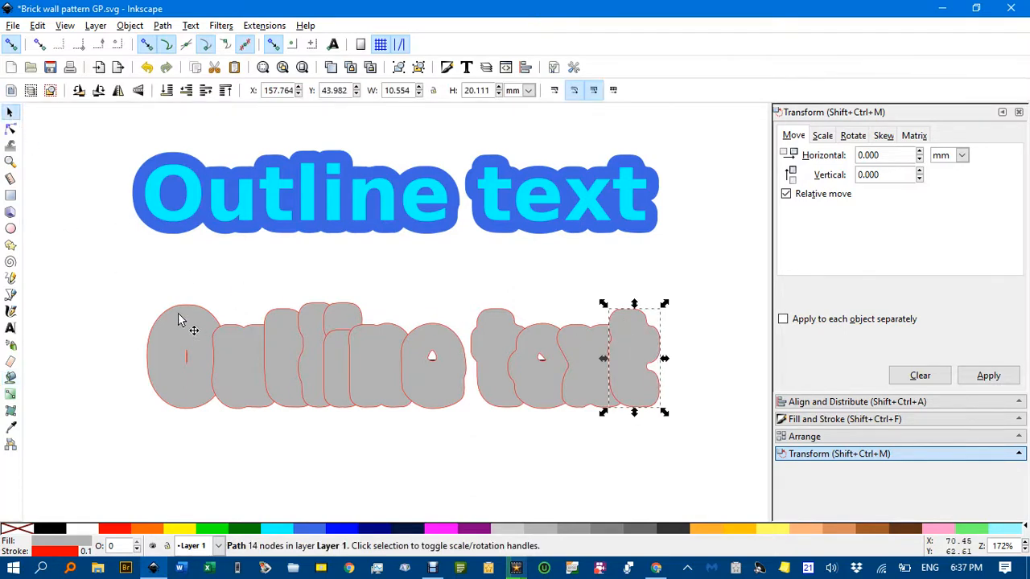
pyautogui.moveTo(111, 265); pyautogui.dragTo(731, 449)
pyautogui.moveTo(609, 383); pyautogui.dragTo(609, 361)
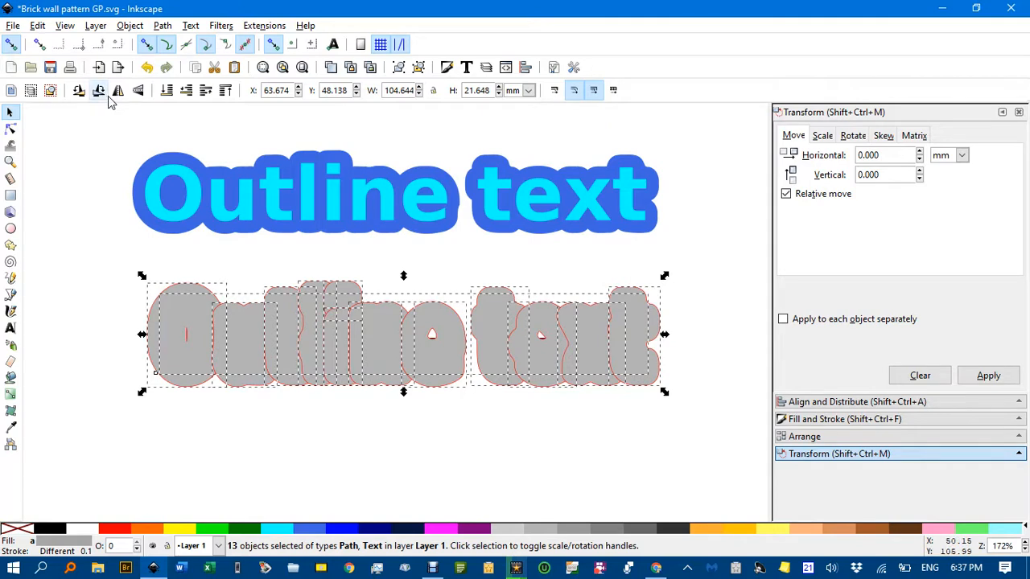
pyautogui.click(167, 95)
pyautogui.click(101, 258)
pyautogui.moveTo(110, 257); pyautogui.dragTo(188, 285)
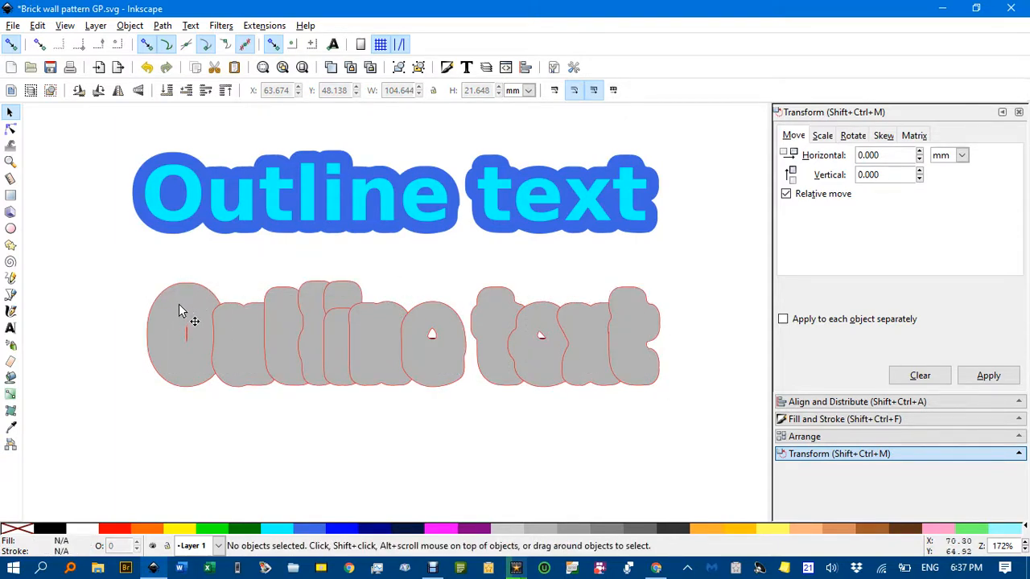
# - Select all the grey letter shapes without the text object and lower them to the bottom, behind the black text
pyautogui.click(178, 309)
pyautogui.keyDown('shift'); pyautogui.click(253, 361); pyautogui.keyUp('shift')
pyautogui.keyDown('shift'); pyautogui.click(296, 316); pyautogui.keyUp('shift')
pyautogui.keyDown('shift'); pyautogui.click(324, 307); pyautogui.keyUp('shift')
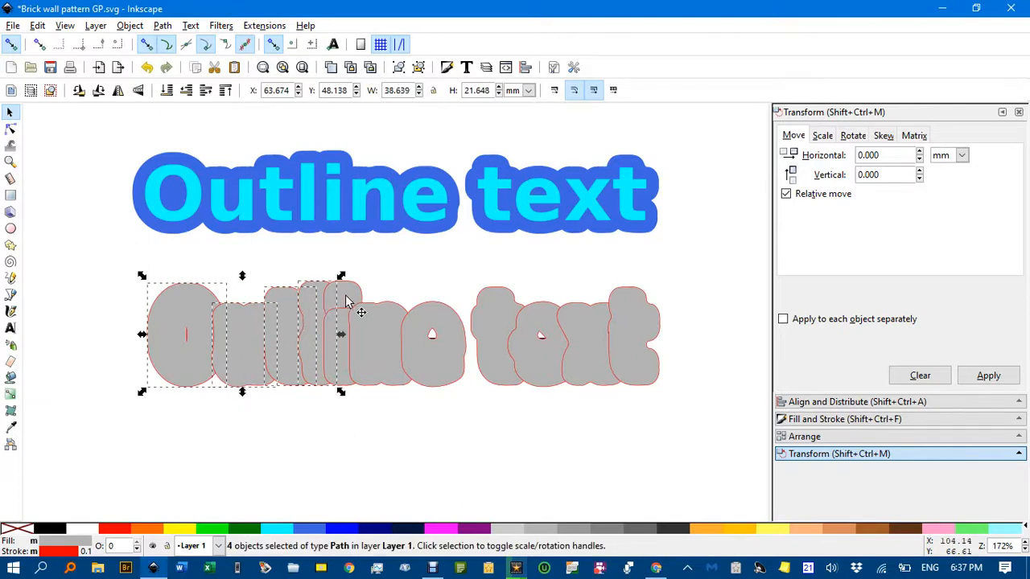
pyautogui.keyDown('shift'); pyautogui.click(347, 296); pyautogui.keyUp('shift')
pyautogui.keyDown('shift'); pyautogui.click(341, 331); pyautogui.keyUp('shift')
pyautogui.keyDown('shift'); pyautogui.click(393, 322); pyautogui.keyUp('shift')
pyautogui.keyDown('shift'); pyautogui.click(442, 324); pyautogui.keyUp('shift')
pyautogui.keyDown('shift'); pyautogui.click(499, 318); pyautogui.keyUp('shift')
pyautogui.keyDown('shift'); pyautogui.click(574, 328); pyautogui.keyUp('shift')
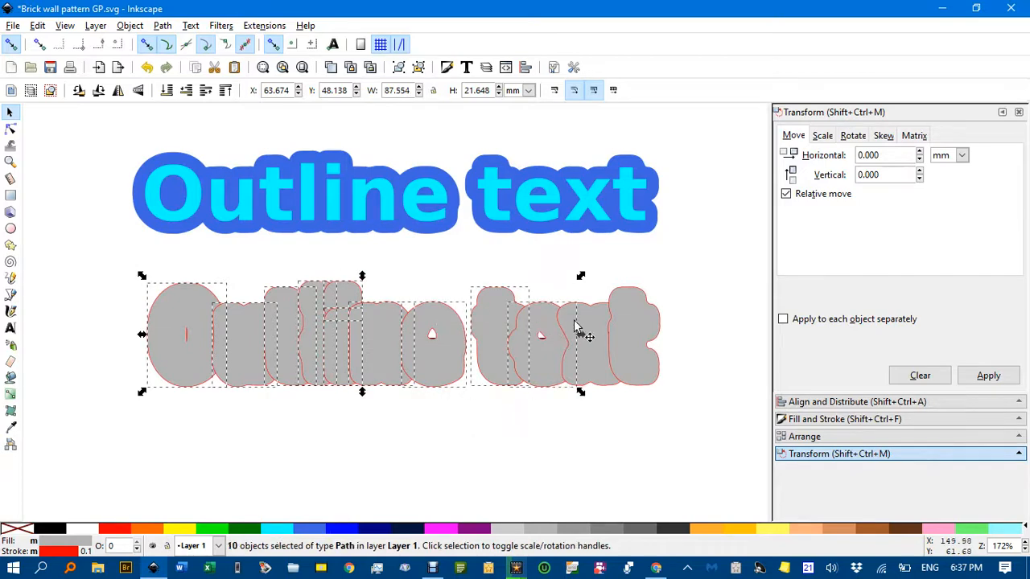
pyautogui.keyDown('shift'); pyautogui.click(626, 323); pyautogui.keyUp('shift')
pyautogui.keyDown('shift'); pyautogui.click(595, 336); pyautogui.keyUp('shift')
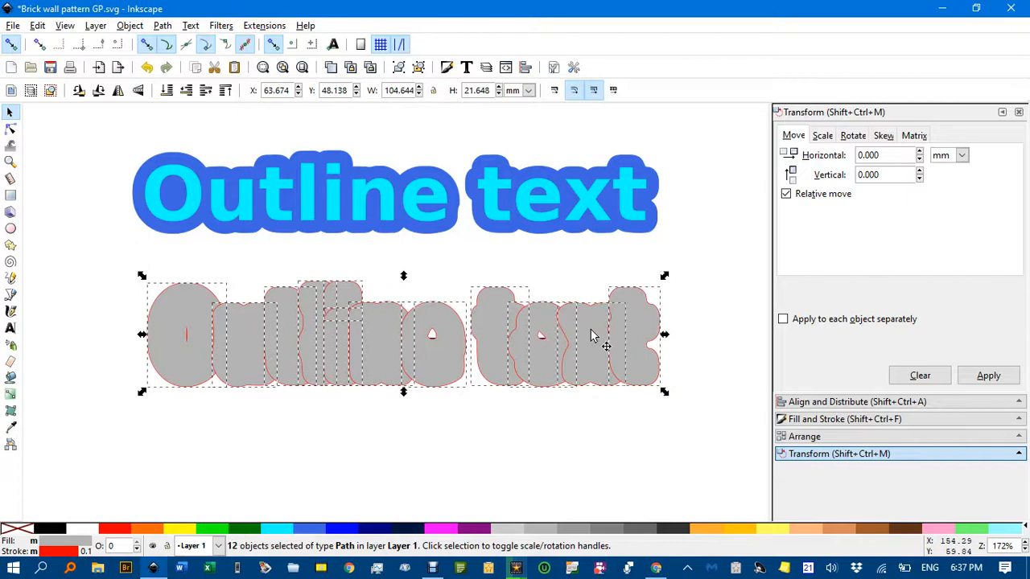
pyautogui.click(167, 90)
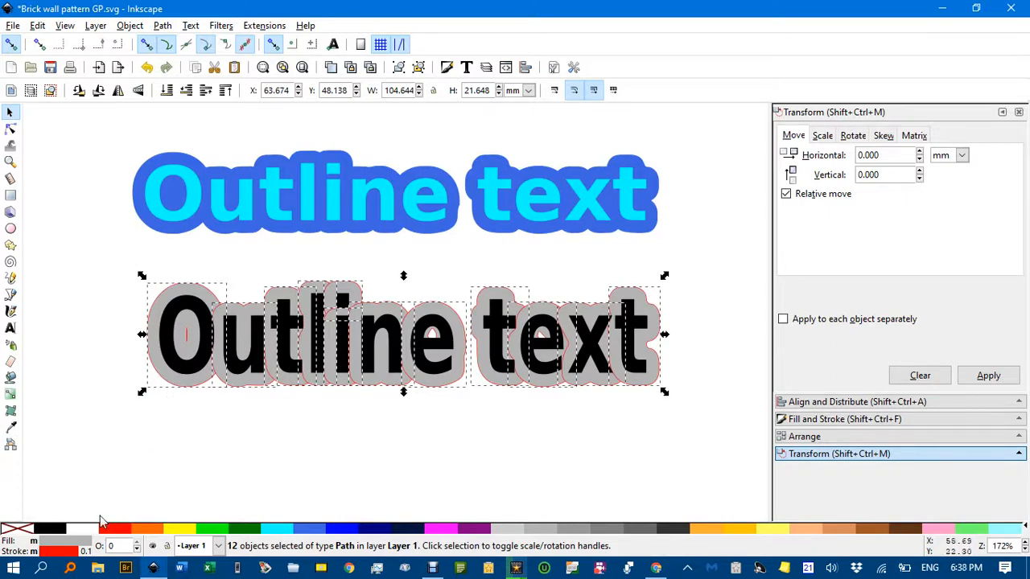
# - Remove the stroke from the letter shapes behind the text and fill them orange after trying yellow and pink
pyautogui.keyDown('shift'); pyautogui.click(12, 530); pyautogui.keyUp('shift')
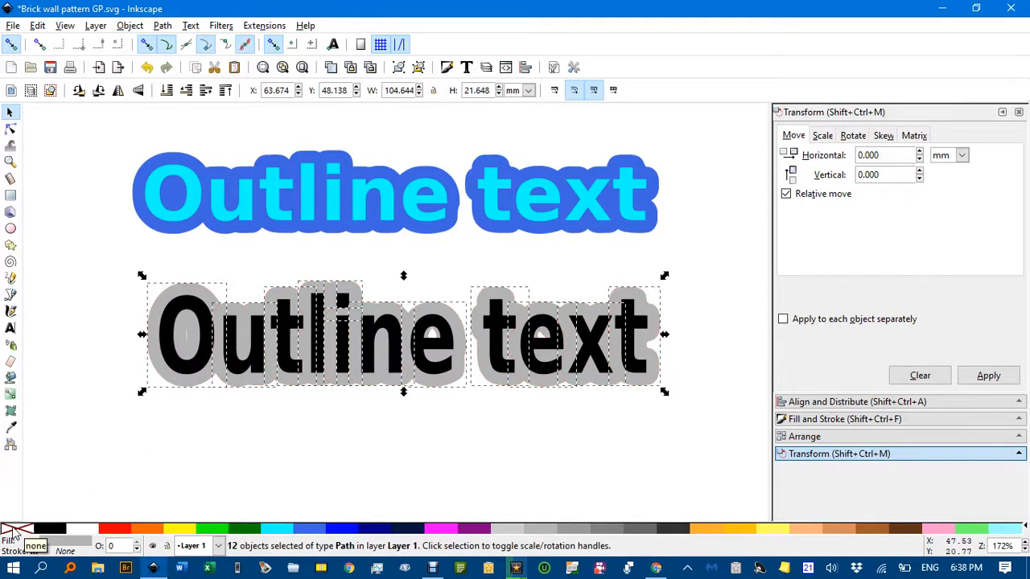
pyautogui.scroll(-1, 247, 430)
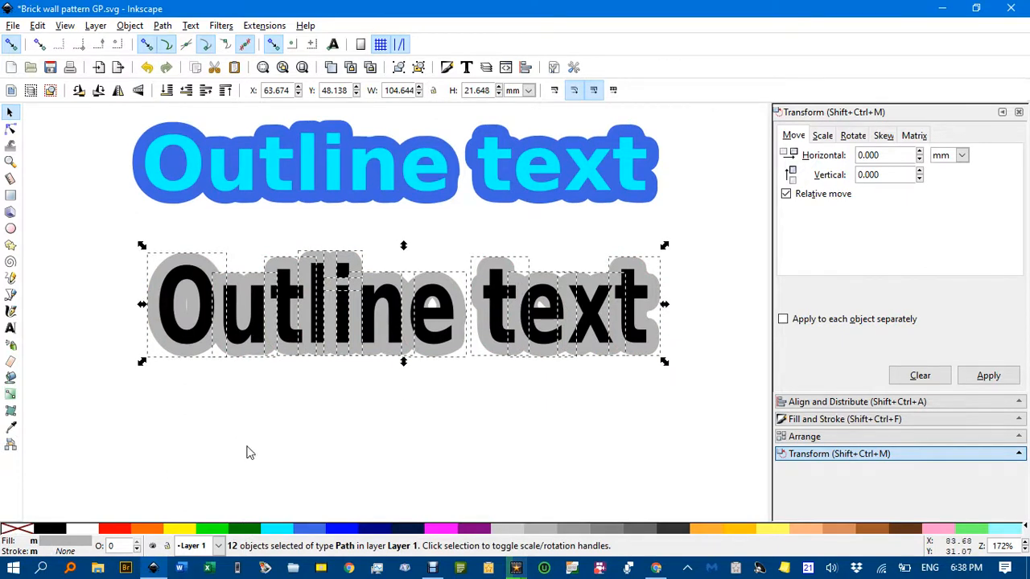
pyautogui.click(184, 529)
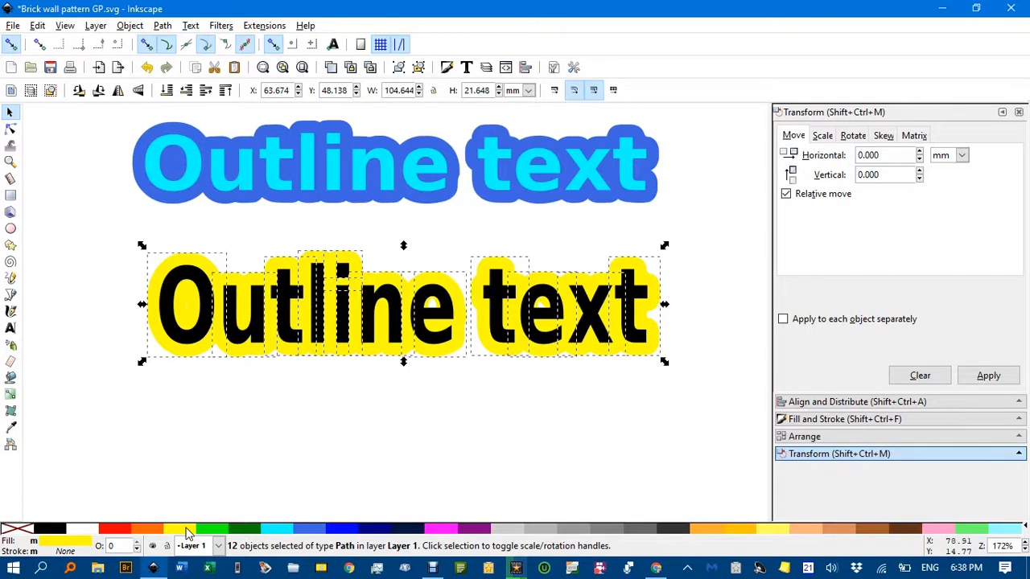
pyautogui.click(439, 530)
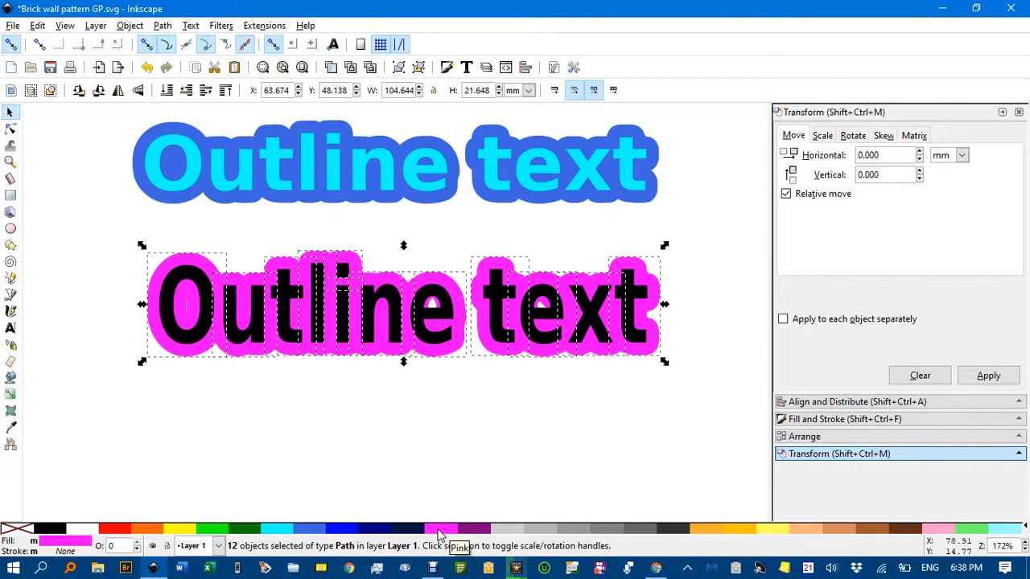
pyautogui.click(150, 529)
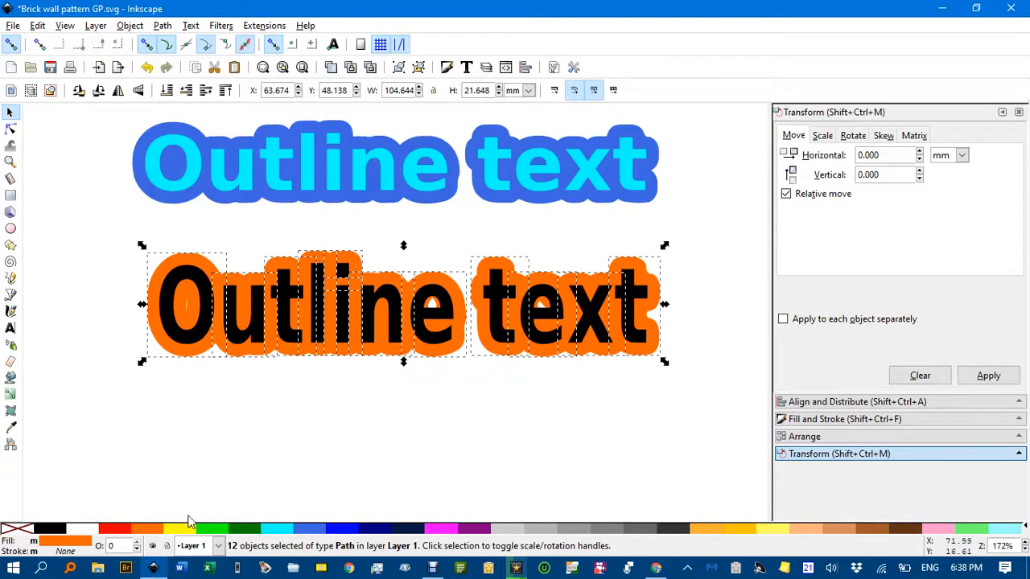
# - Select only the black text object and fill it yellow, also trying red, and deselect it
pyautogui.click(189, 374)
pyautogui.click(189, 342)
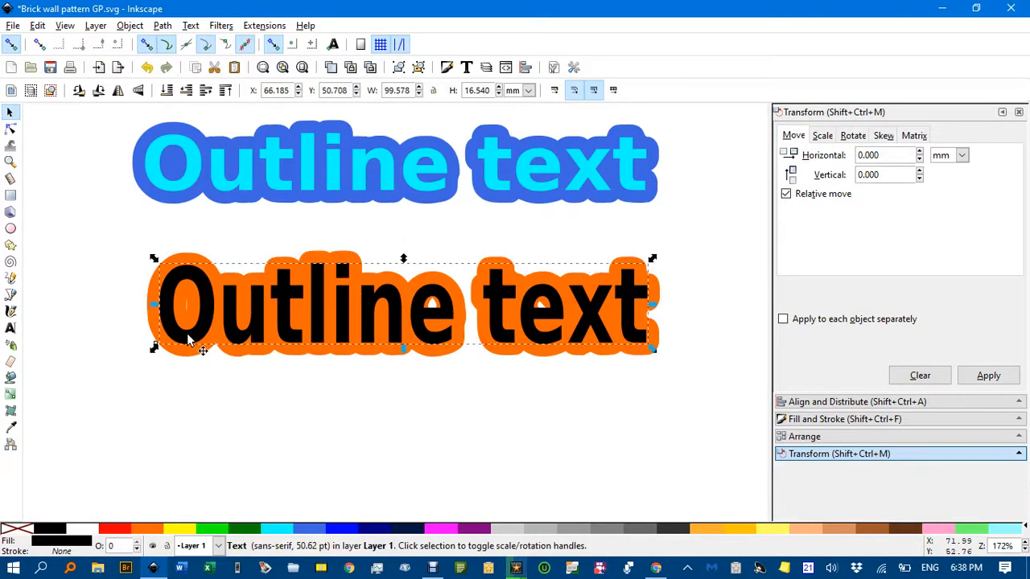
pyautogui.click(181, 531)
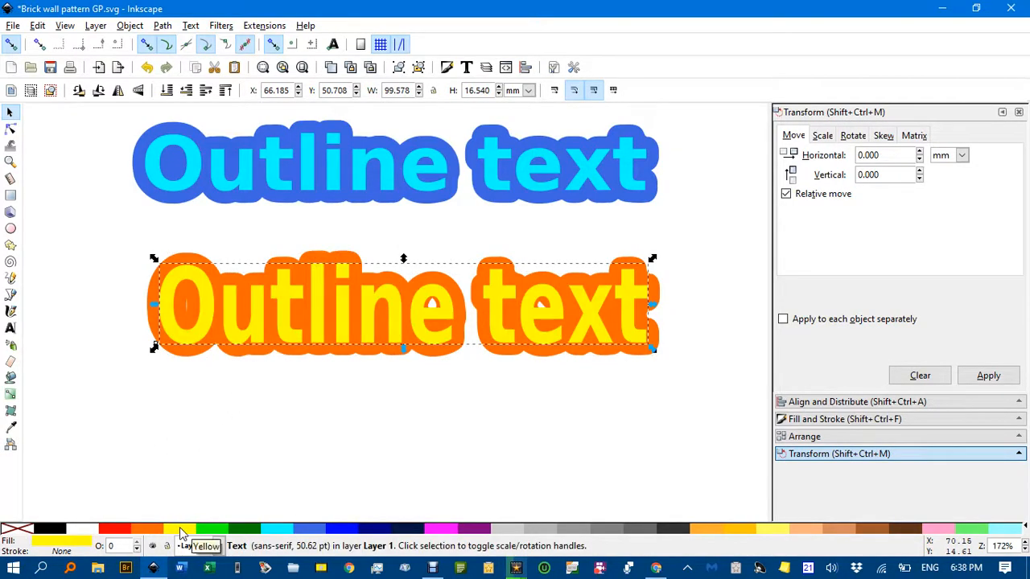
pyautogui.click(115, 530)
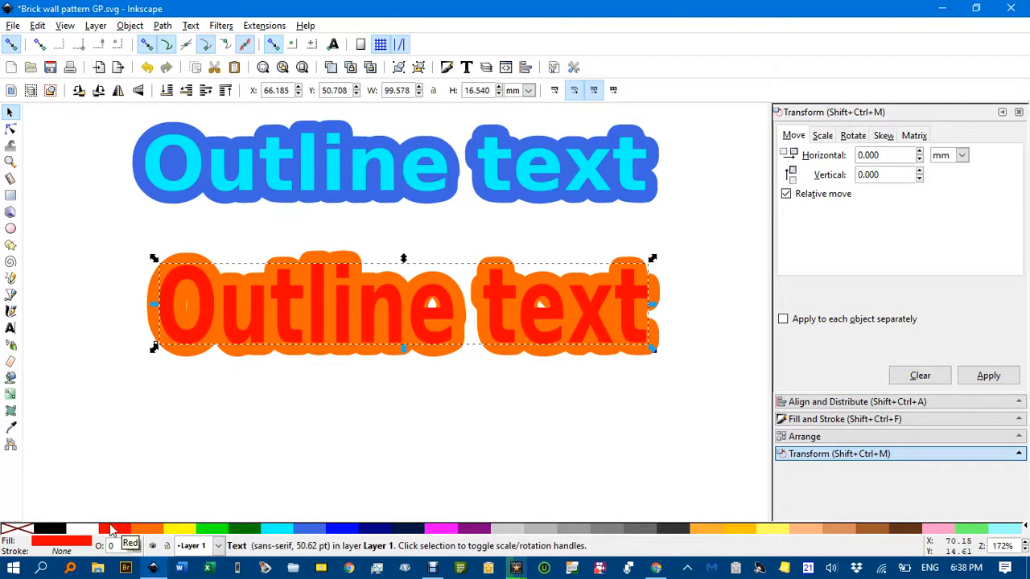
pyautogui.click(182, 531)
pyautogui.click(282, 419)
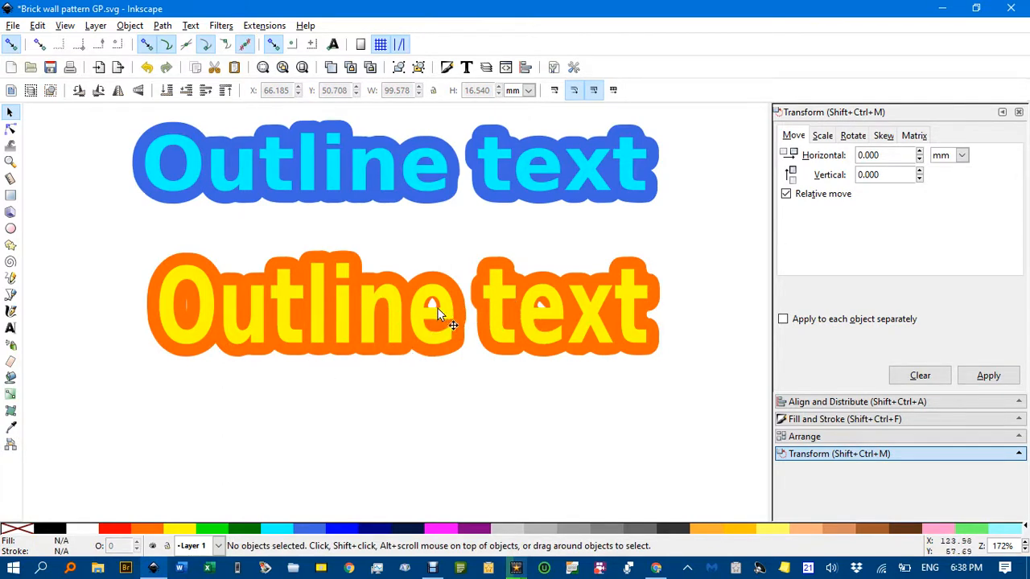
# - Delete the inner path nodes that form the thin white gap inside the letter O of the orange outline
pyautogui.press('ctrl')
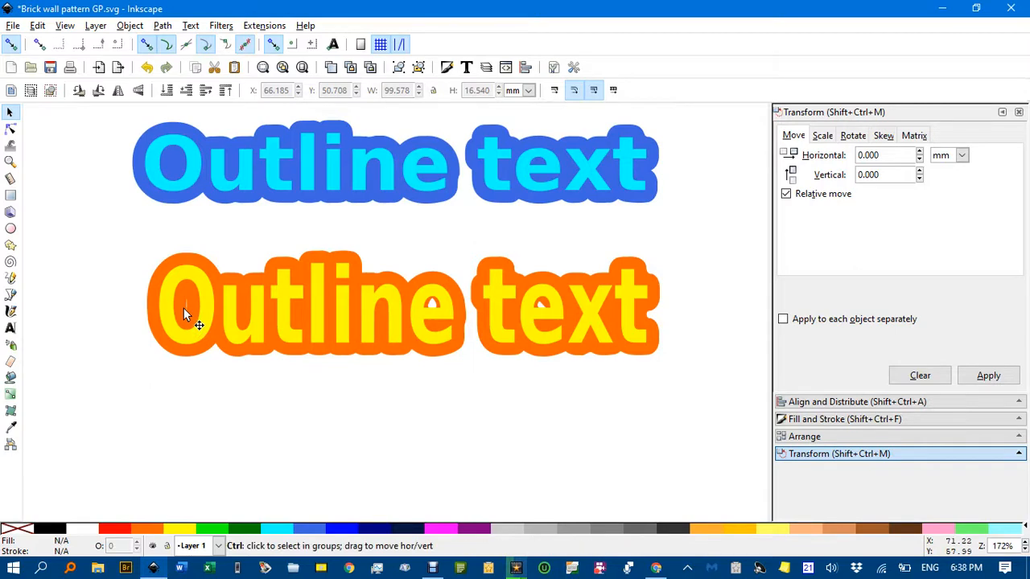
pyautogui.scroll(4, 183, 308)
pyautogui.scroll(1, 198, 306)
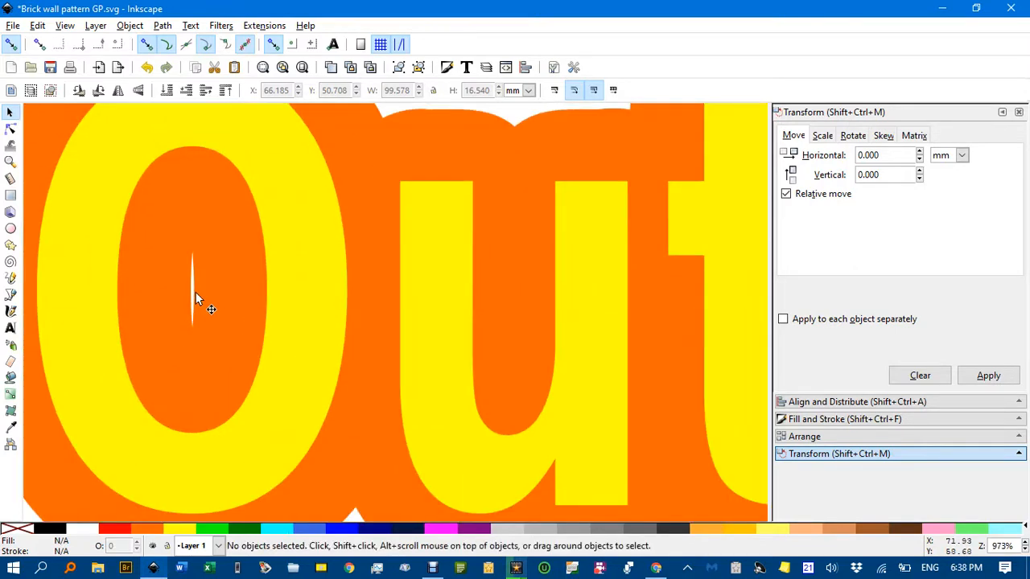
pyautogui.press('n')
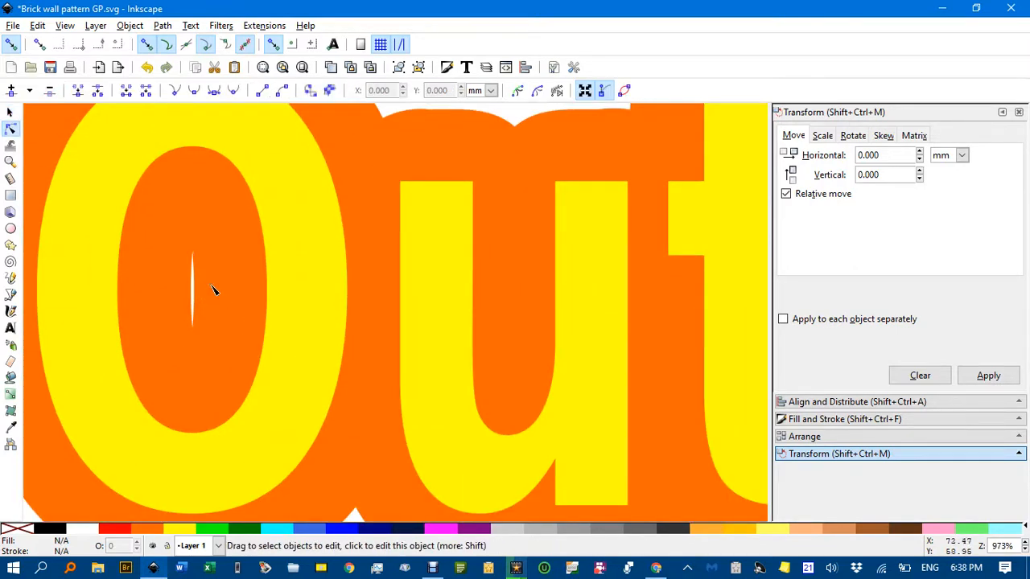
pyautogui.click(236, 283)
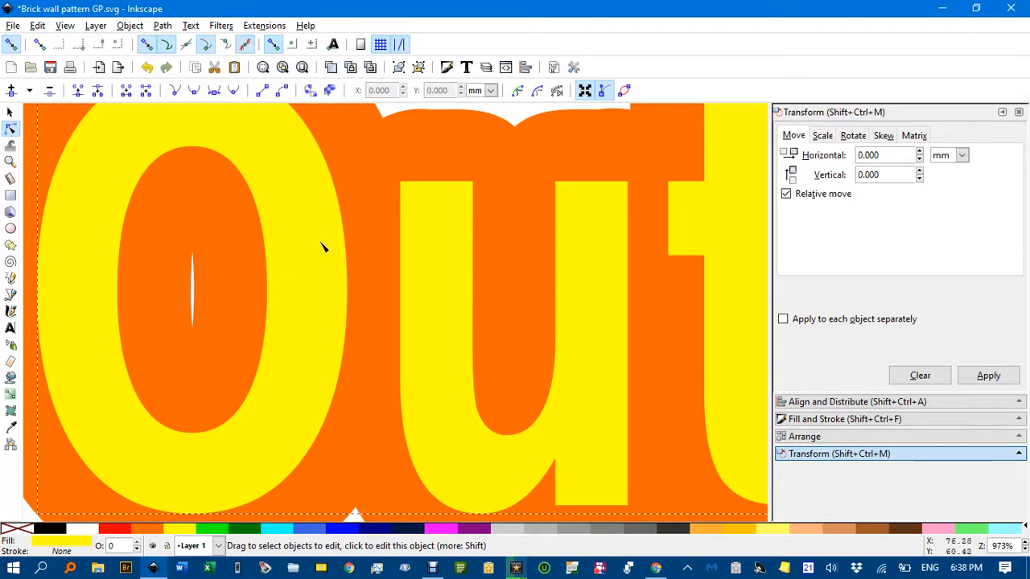
pyautogui.click(440, 129)
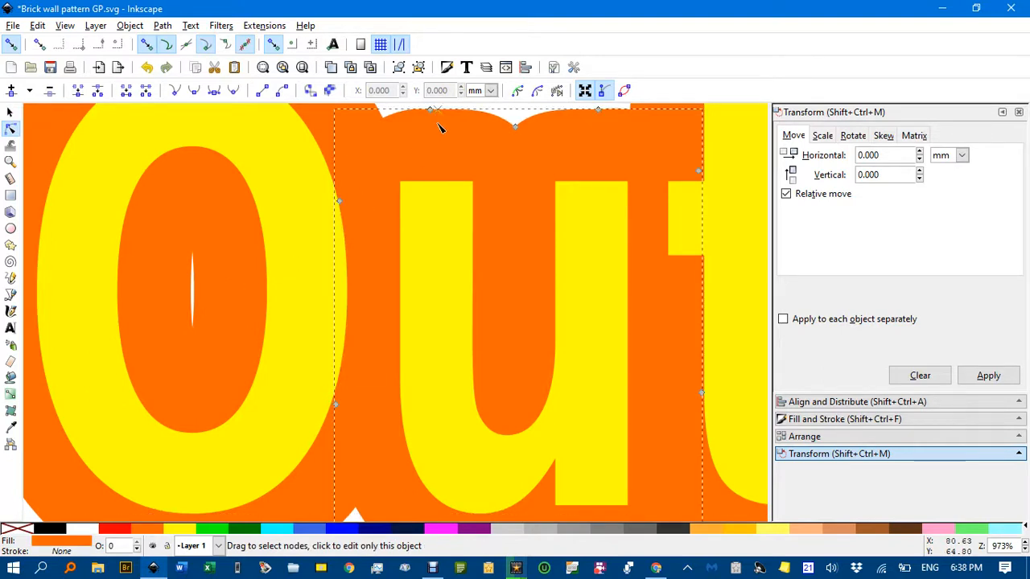
pyautogui.moveTo(201, 307); pyautogui.dragTo(305, 234)
pyautogui.click(300, 500)
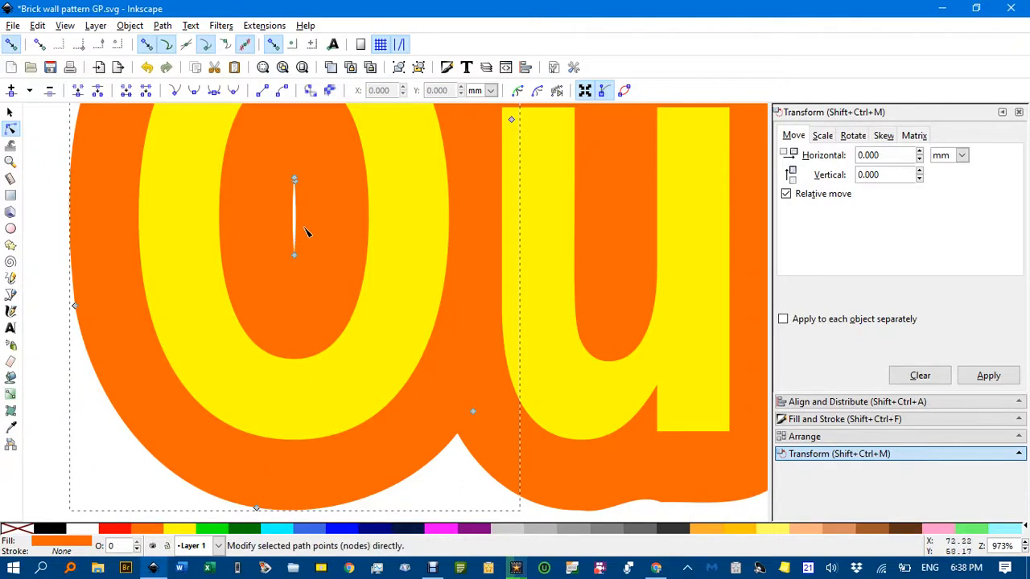
pyautogui.moveTo(273, 169); pyautogui.dragTo(319, 288)
pyautogui.press('Delete')
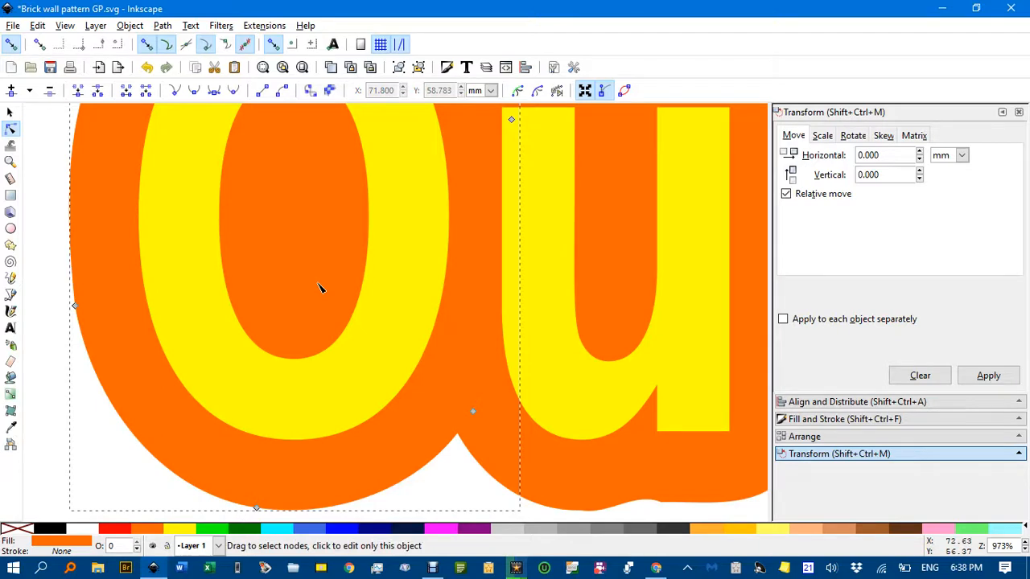
# - Delete the three nodes forming the white gap inside the e of "Outline" in its orange background shape
pyautogui.scroll(-2, 347, 278)
pyautogui.moveTo(432, 270); pyautogui.dragTo(318, 271)
pyautogui.moveTo(485, 274); pyautogui.dragTo(357, 276)
pyautogui.scroll(4, 453, 265)
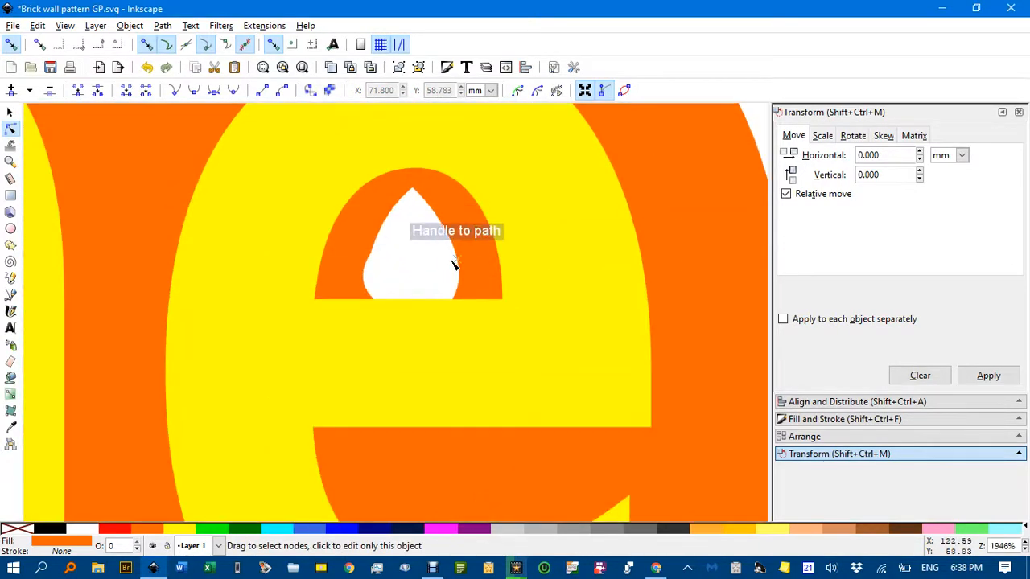
pyautogui.scroll(-3, 453, 264)
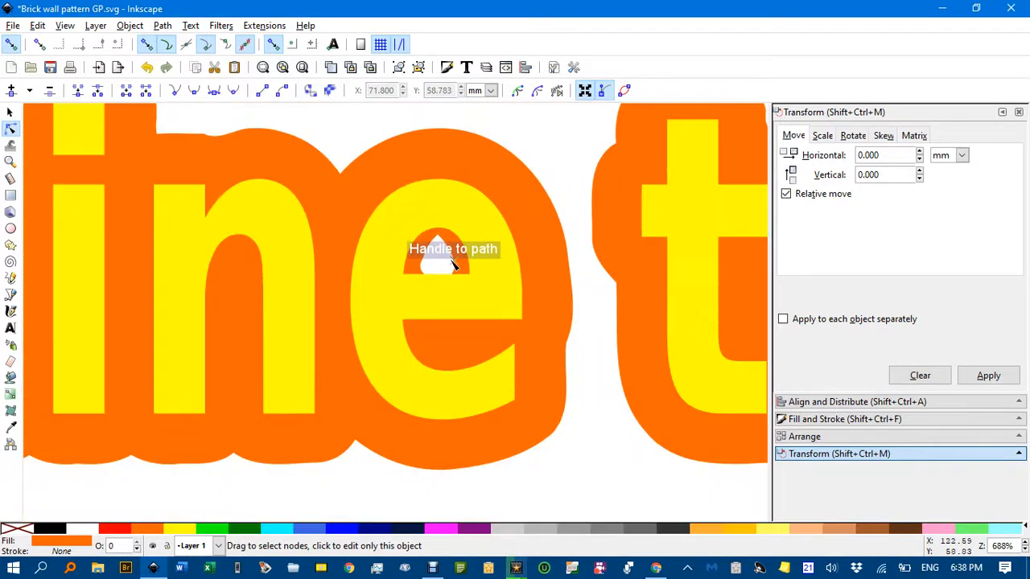
pyautogui.click(438, 143)
pyautogui.scroll(2, 441, 256)
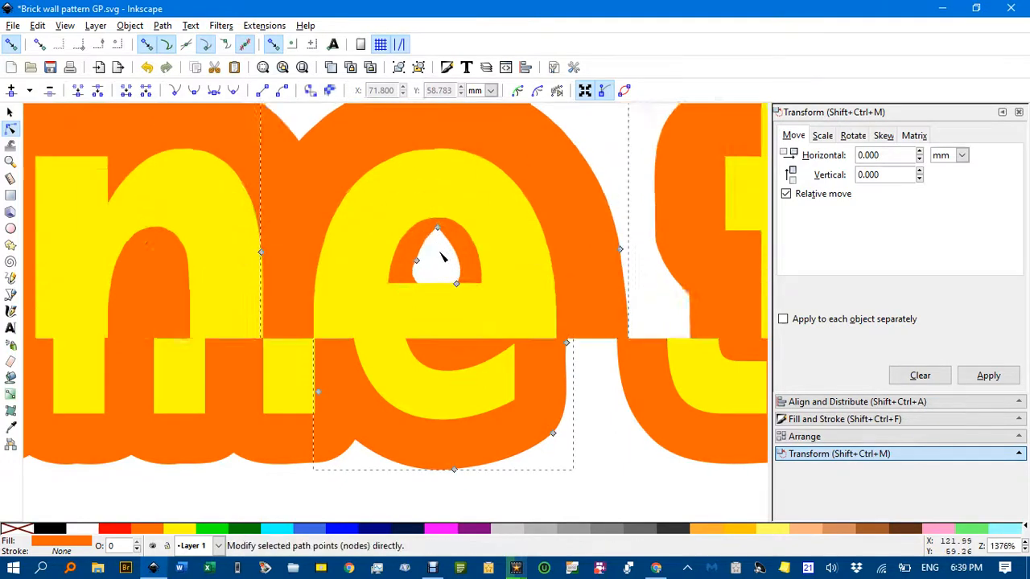
pyautogui.moveTo(379, 179); pyautogui.dragTo(499, 338)
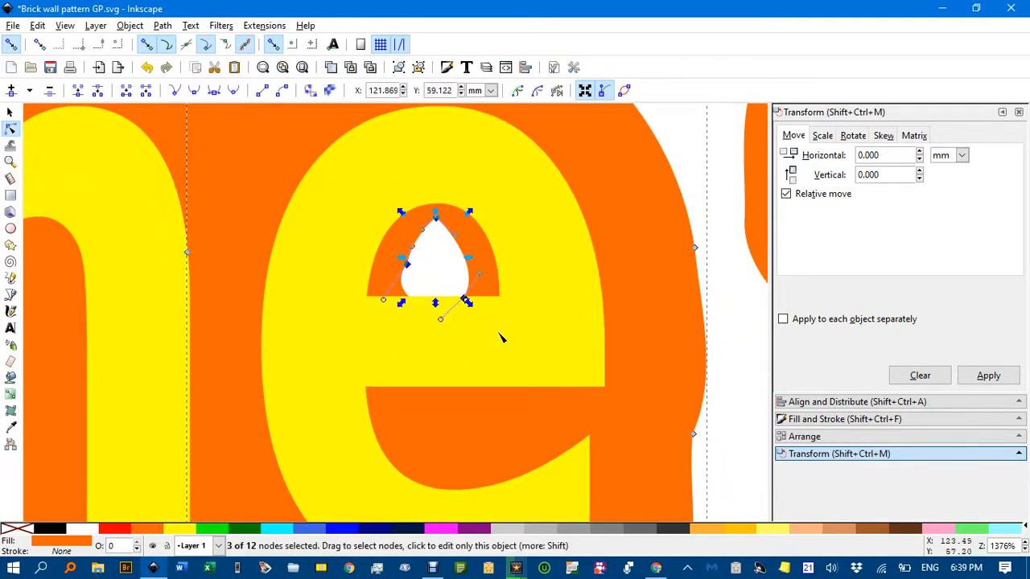
pyautogui.press('Delete')
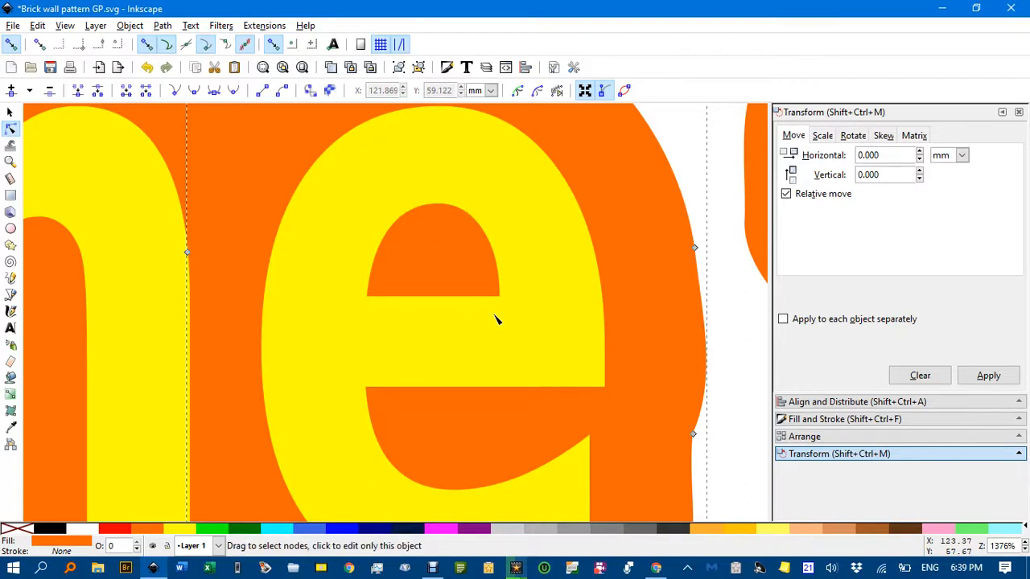
# - Delete the nodes forming the white gap inside the e of "text" in its orange background shape, and deselect it
pyautogui.scroll(-2, 496, 320)
pyautogui.hscroll(5, 534, 314)
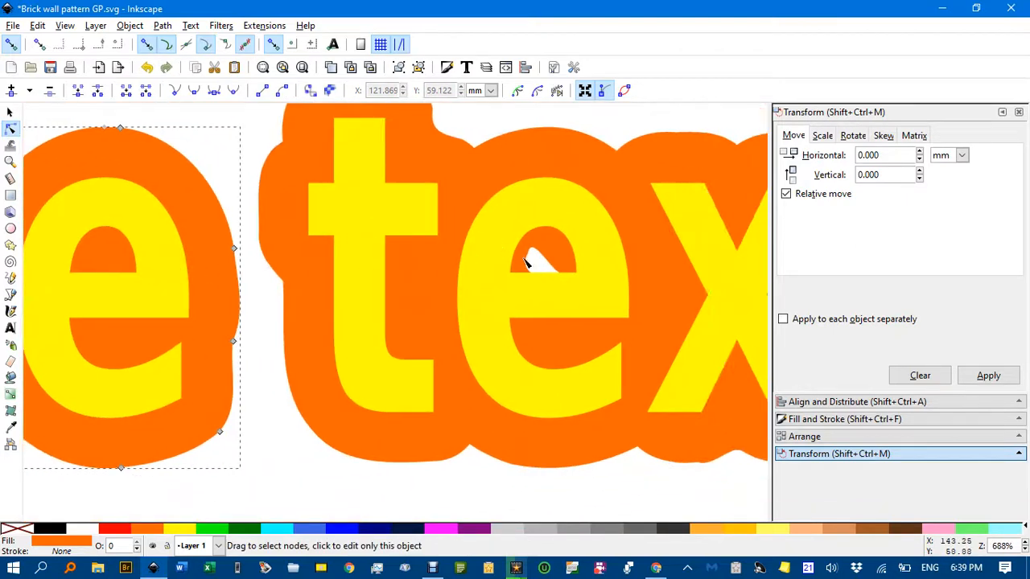
pyautogui.scroll(3, 524, 263)
pyautogui.scroll(-3, 537, 243)
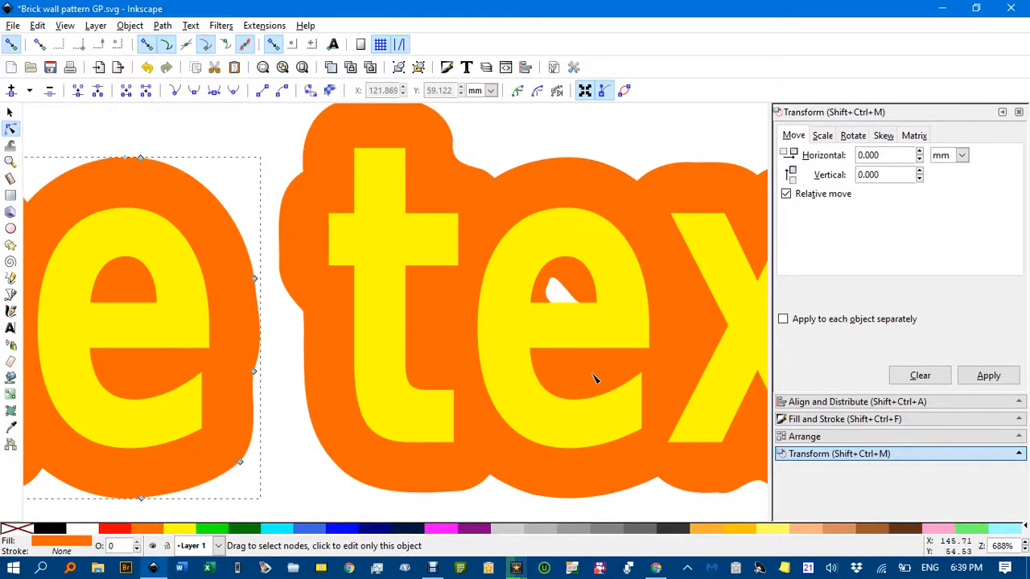
pyautogui.click(594, 378)
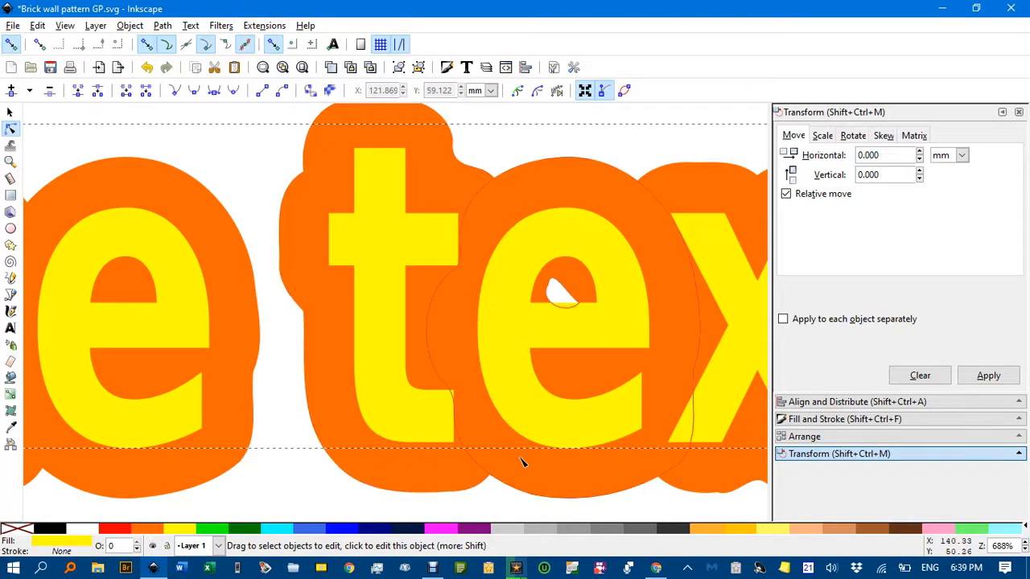
pyautogui.click(568, 180)
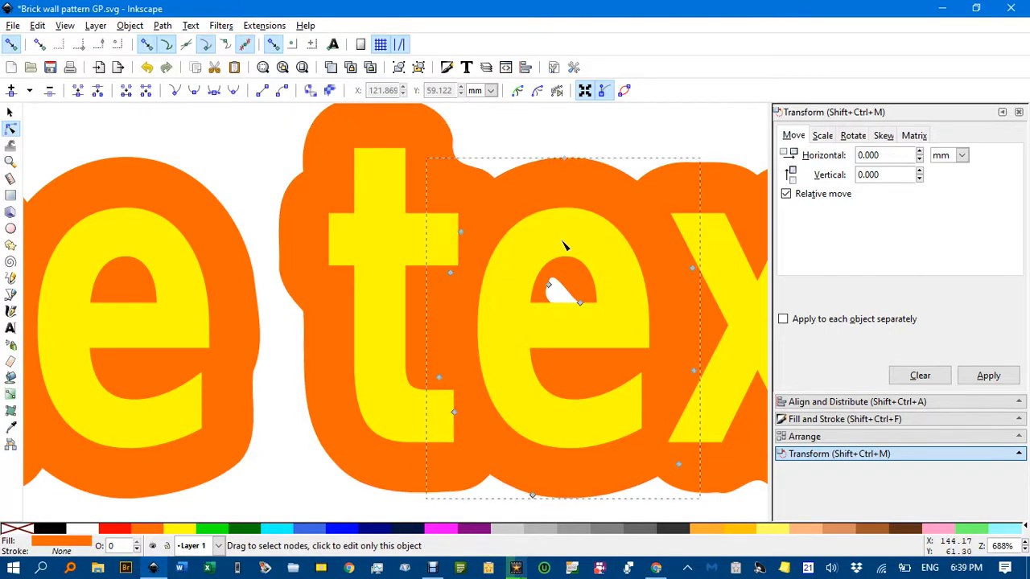
pyautogui.keyDown('ctrl'); pyautogui.scroll(2, 569, 268); pyautogui.keyUp('ctrl')
pyautogui.moveTo(612, 370); pyautogui.dragTo(618, 378)
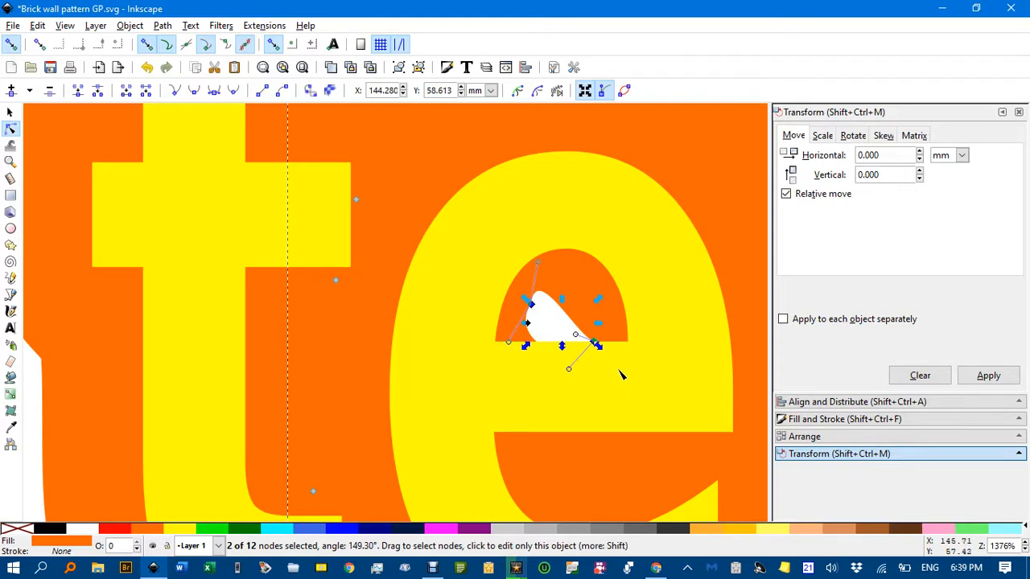
pyautogui.press('Delete')
pyautogui.scroll(-6, 585, 360)
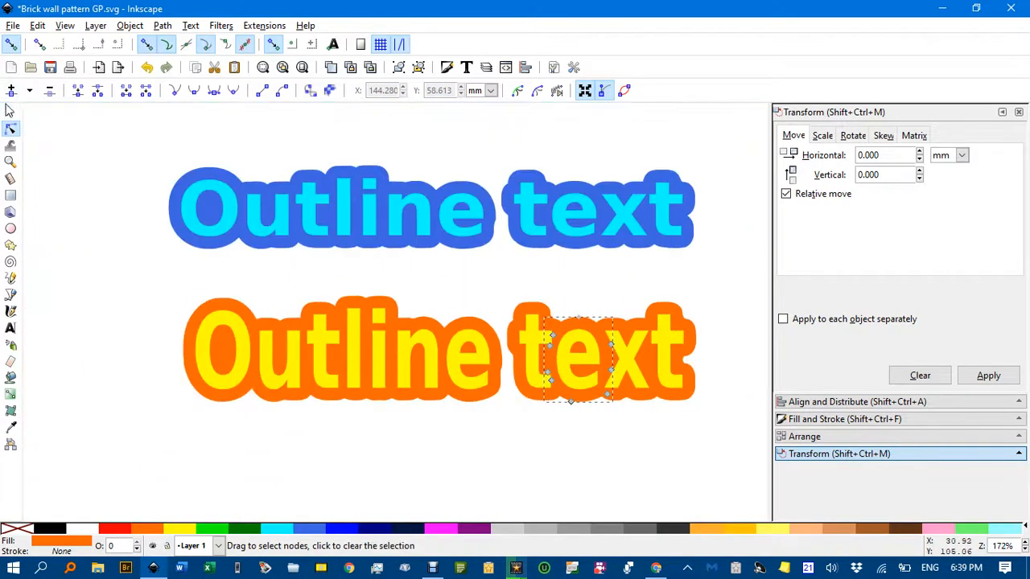
pyautogui.click(10, 113)
pyautogui.click(47, 124)
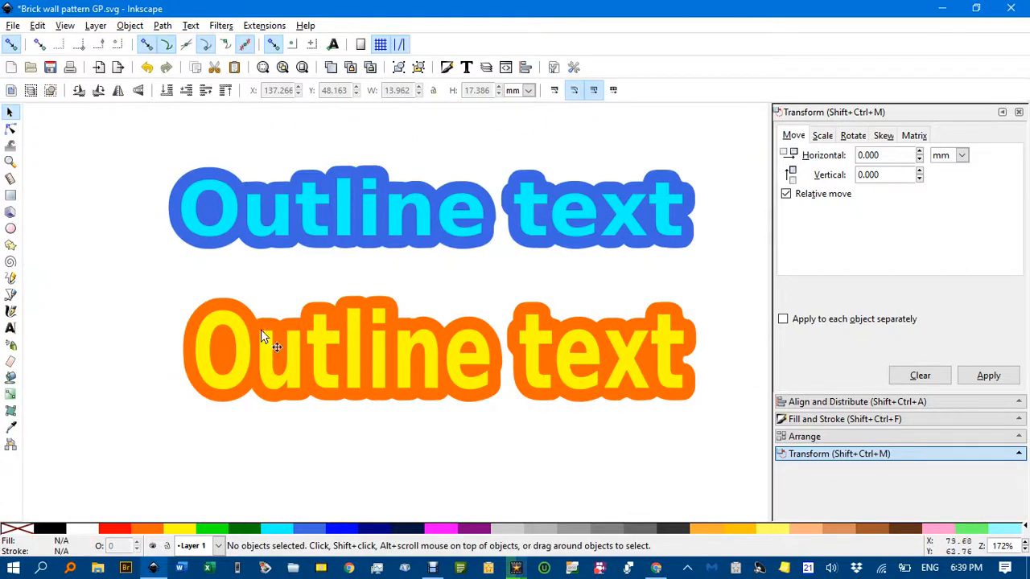
# - Move only the yellow text straight down until it is clear of the orange shapes, to Y about 25.1 mm
pyautogui.moveTo(261, 329); pyautogui.dragTo(239, 247)
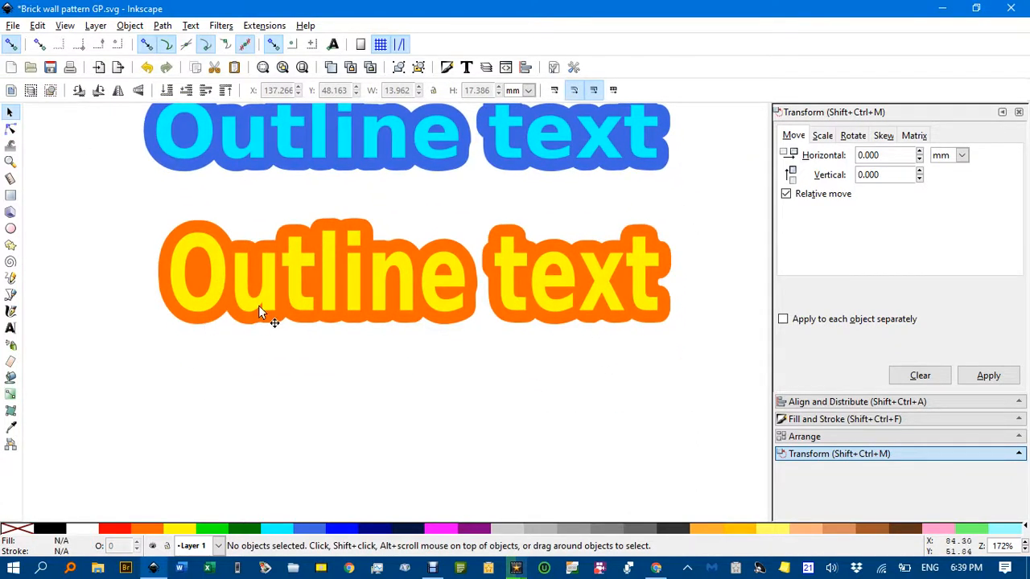
pyautogui.moveTo(259, 306); pyautogui.dragTo(230, 275)
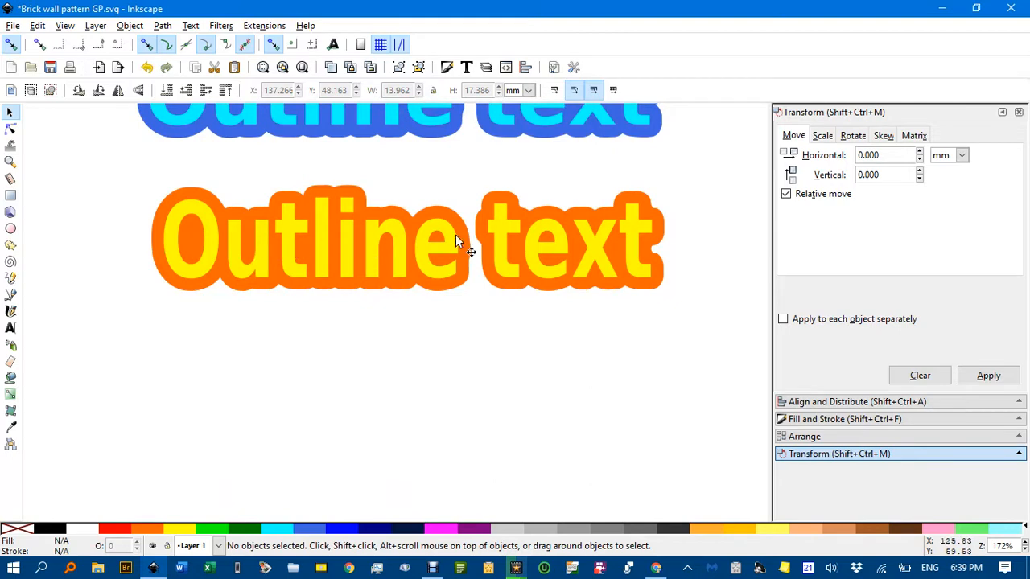
pyautogui.click(399, 243)
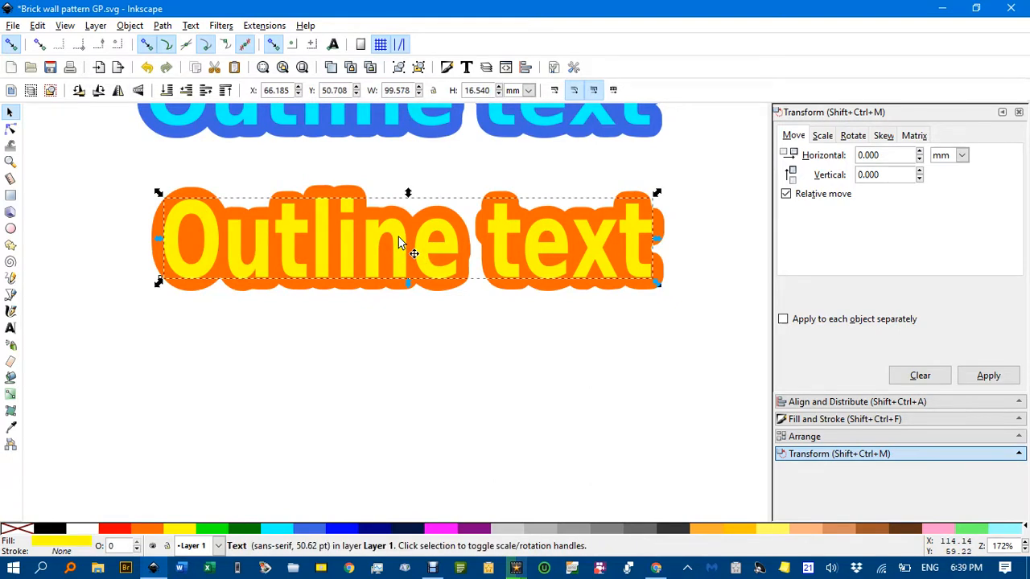
pyautogui.hotkey('alt', 'Down')
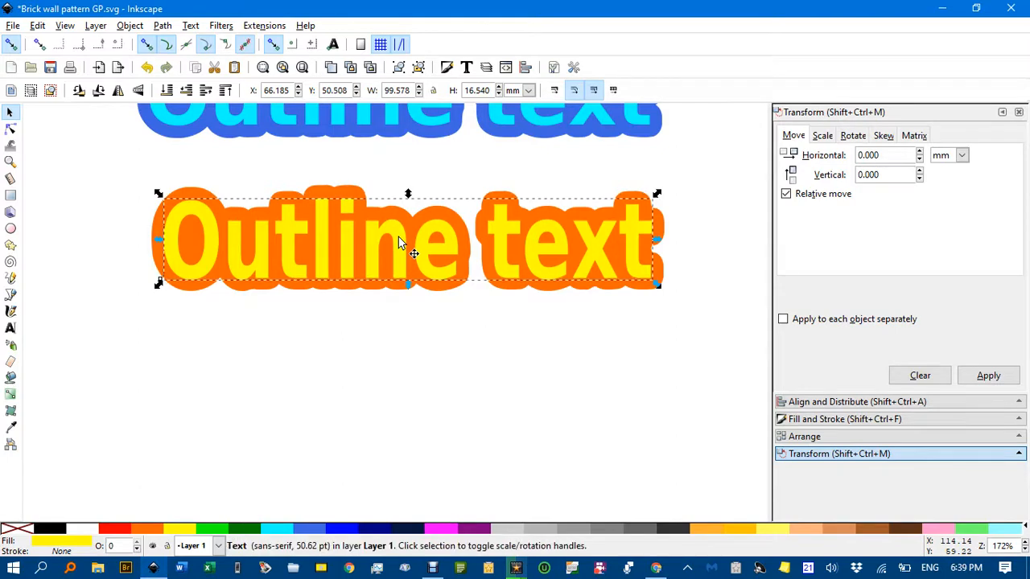
pyautogui.press('Down')
pyautogui.press('Down')
pyautogui.press('Down')
pyautogui.press('Down')
pyautogui.press('Down')
pyautogui.press('Down')
pyautogui.press('Down')
pyautogui.press('Down')
pyautogui.press('Down')
pyautogui.press('Down')
pyautogui.press('Down')
pyautogui.press('Down')
pyautogui.press('Down')
pyautogui.press('Down')
pyautogui.press('Down')
pyautogui.press('Down')
pyautogui.press('Down')
pyautogui.press('Down')
pyautogui.press('Down')
pyautogui.press('Down')
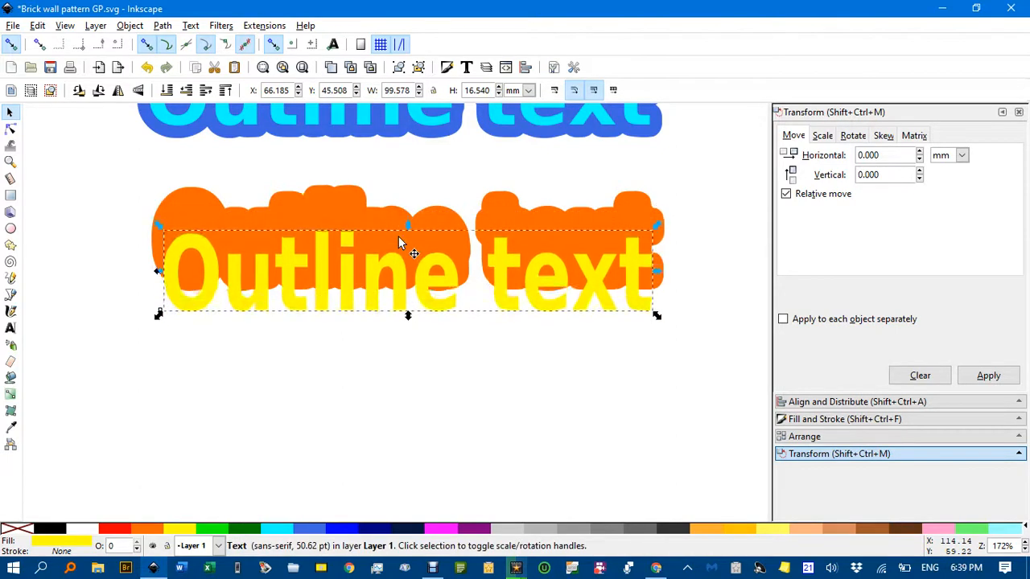
pyautogui.hotkey('shift', 'Down')
pyautogui.press('Down')
pyautogui.press('Down')
pyautogui.press('Down')
pyautogui.press('Down')
pyautogui.press('Down')
pyautogui.press('Down')
pyautogui.press('Down')
pyautogui.press('Down')
pyautogui.press('Down')
pyautogui.press('Down')
pyautogui.press('Down')
pyautogui.press('Down')
pyautogui.press('Down')
pyautogui.press('Down')
pyautogui.press('Down')
pyautogui.press('Down')
pyautogui.press('Down')
pyautogui.press('Down')
pyautogui.press('Down')
pyautogui.press('Down')
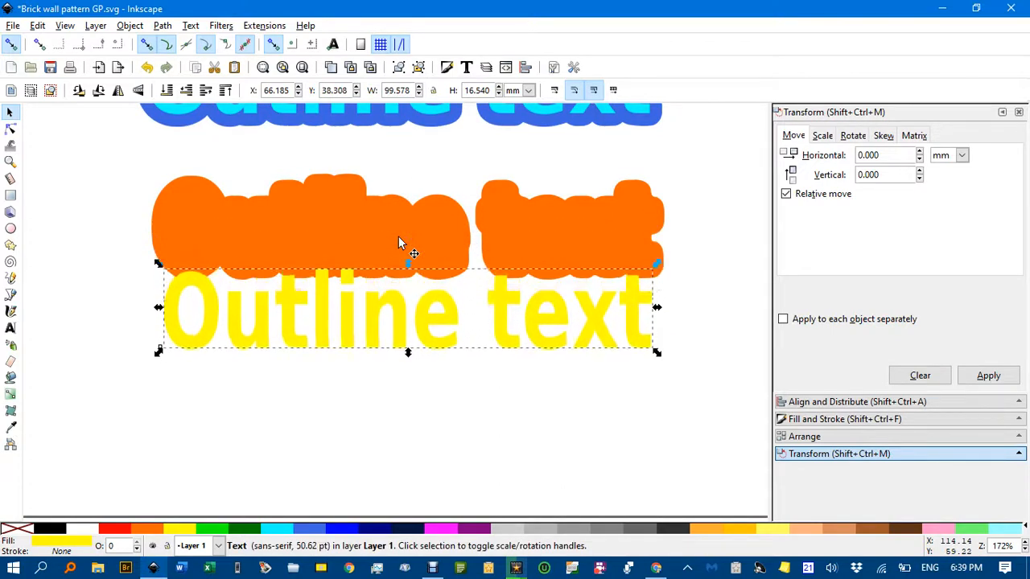
pyautogui.press('Down')
pyautogui.press('Down')
pyautogui.press('Down')
pyautogui.press('Down')
pyautogui.press('Down')
pyautogui.press('Down')
pyautogui.press('Down')
pyautogui.press('Down')
pyautogui.press('Down')
pyautogui.press('Down')
pyautogui.press('Down')
pyautogui.press('Down')
pyautogui.press('Down')
pyautogui.press('Down')
pyautogui.press('Down')
pyautogui.press('Down')
pyautogui.press('Down')
pyautogui.press('Down')
pyautogui.press('Down')
pyautogui.press('Down')
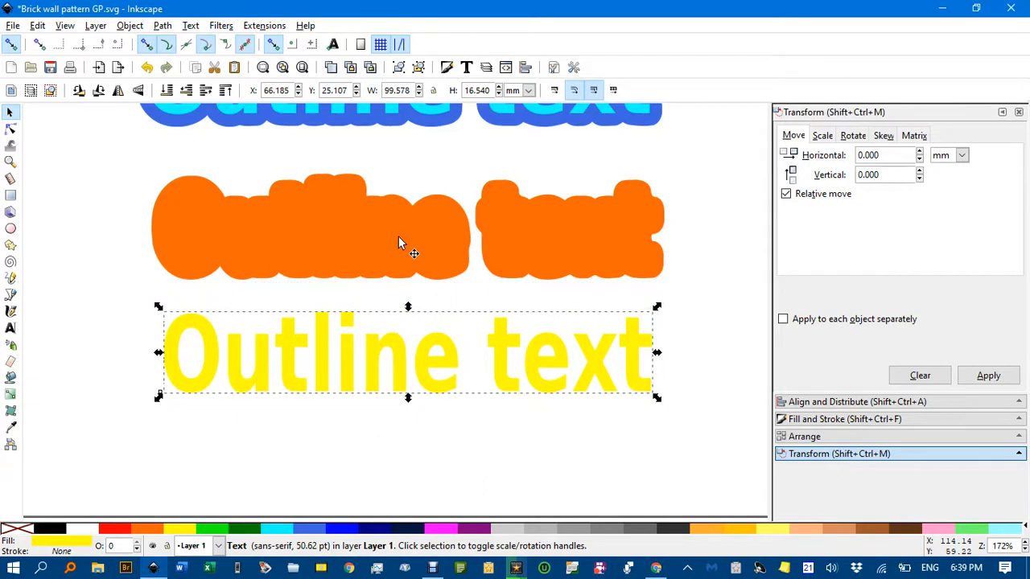
# - Select all the orange letter shapes without the text and union them into a single path
pyautogui.click(167, 196)
pyautogui.moveTo(114, 141); pyautogui.dragTo(720, 301)
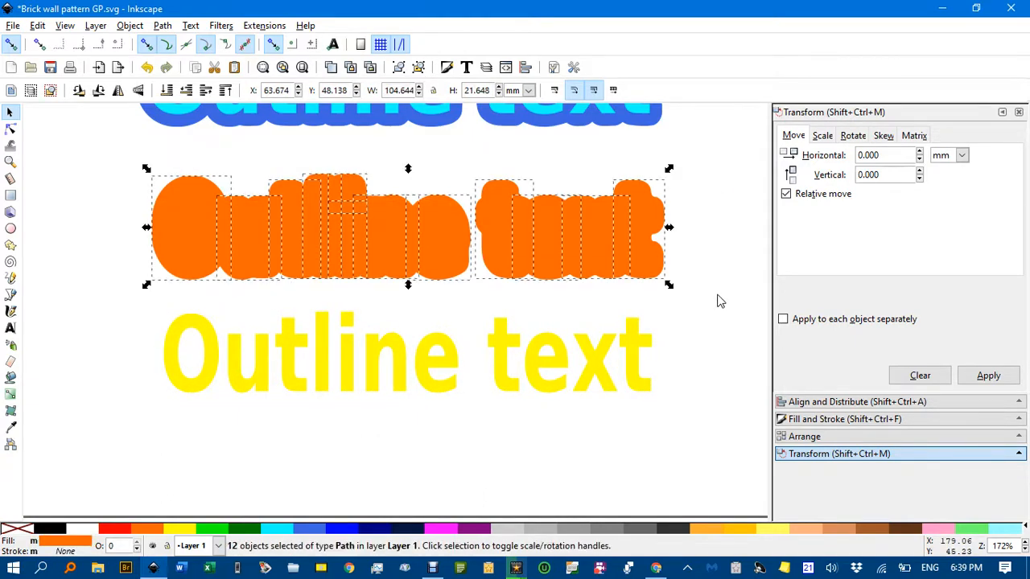
pyautogui.hotkey('ctrl', '+')
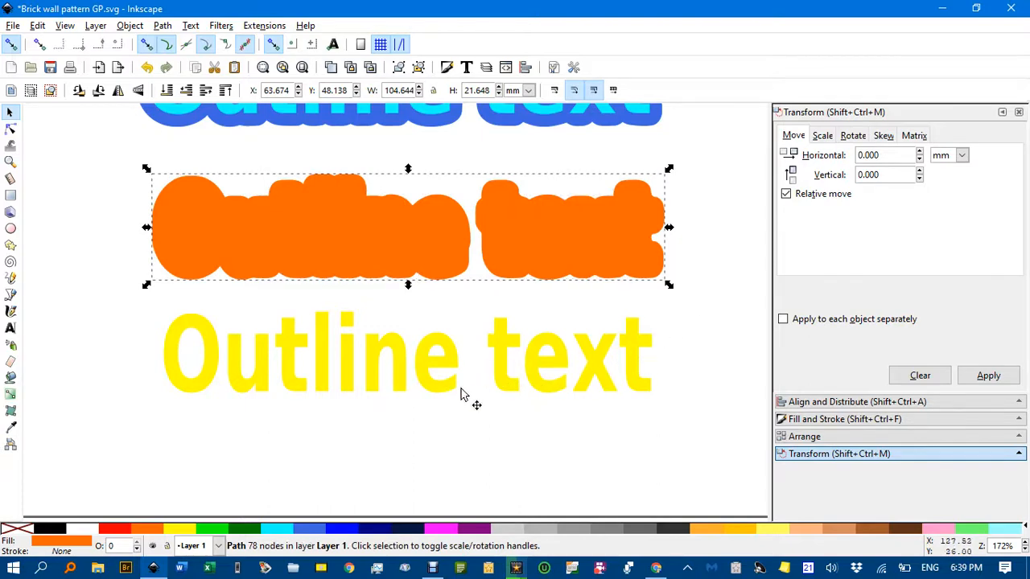
# - Select the yellow text and the merged orange outline, centre them on each other horizontally and vertically, and deselect them
pyautogui.click(455, 413)
pyautogui.moveTo(120, 147); pyautogui.dragTo(737, 455)
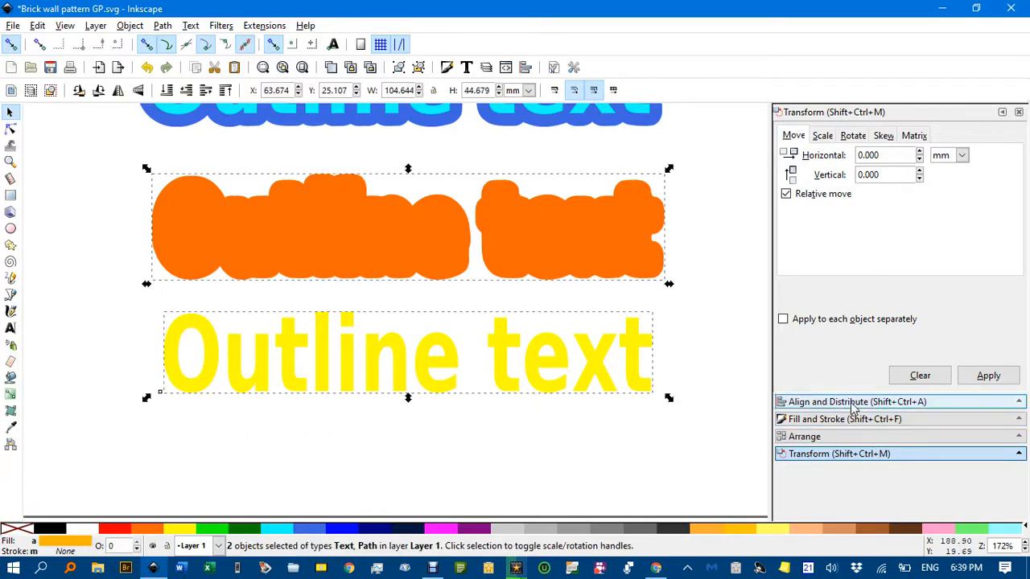
pyautogui.click(855, 402)
pyautogui.click(932, 183)
pyautogui.click(932, 208)
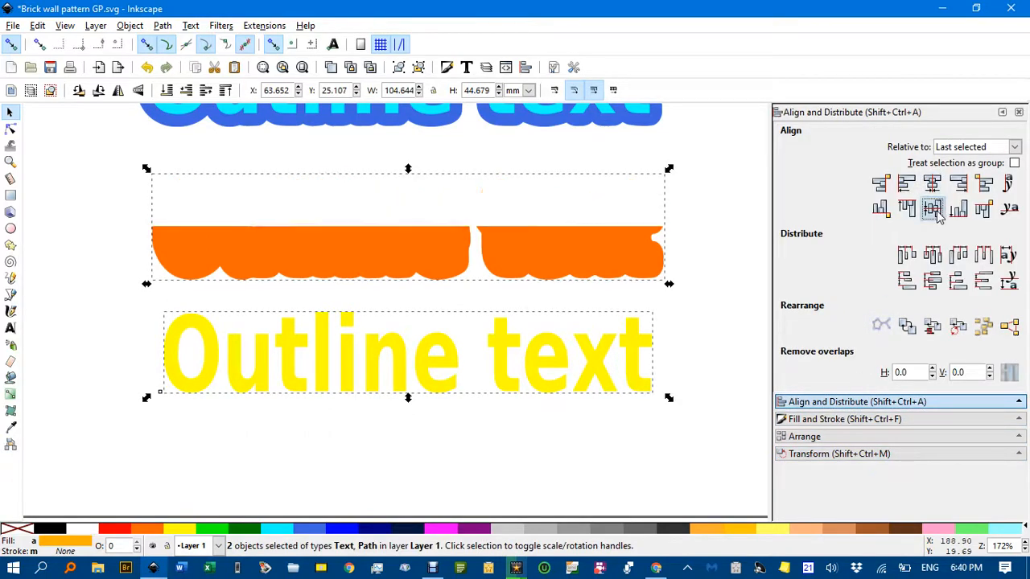
pyautogui.moveTo(559, 342); pyautogui.dragTo(559, 264)
pyautogui.click(505, 388)
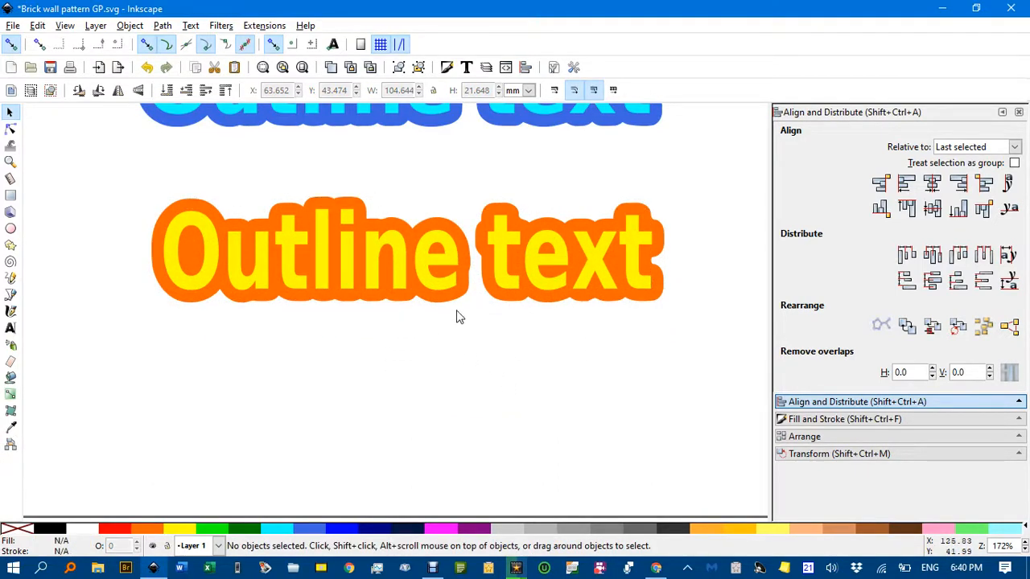
# - Recolour the merged outline shape magenta and the text in front of it red
pyautogui.click(430, 303)
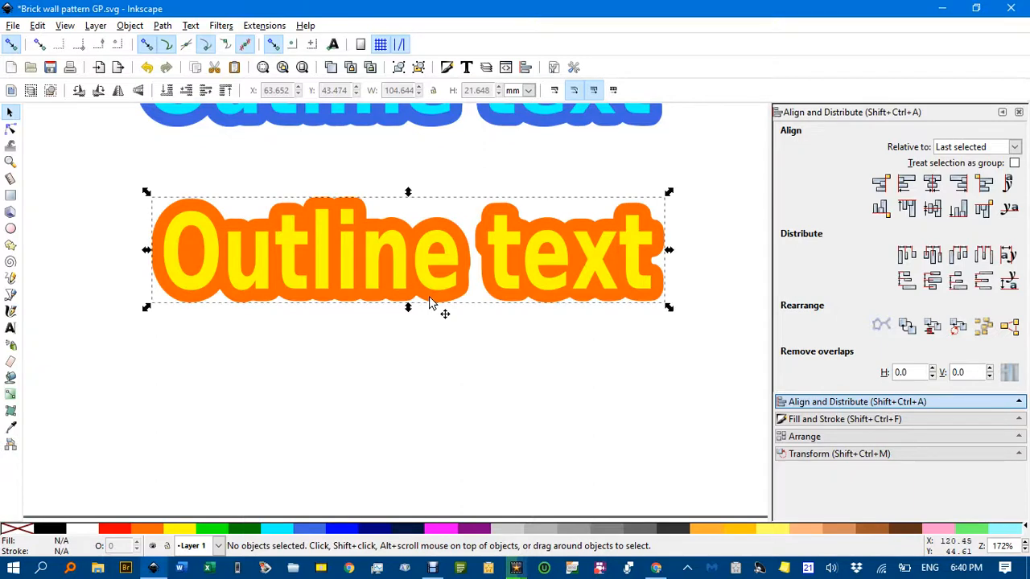
pyautogui.click(447, 531)
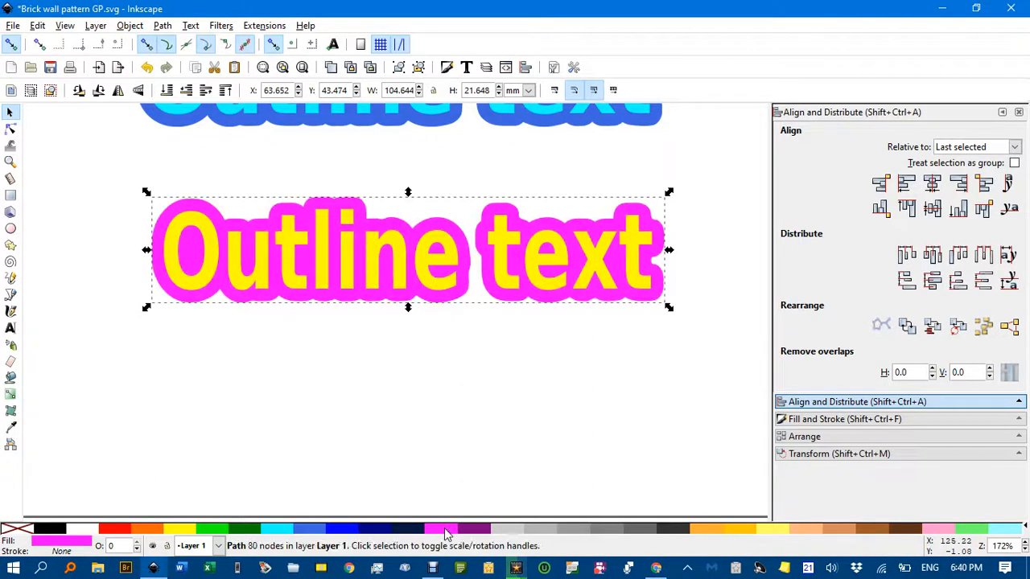
pyautogui.click(392, 243)
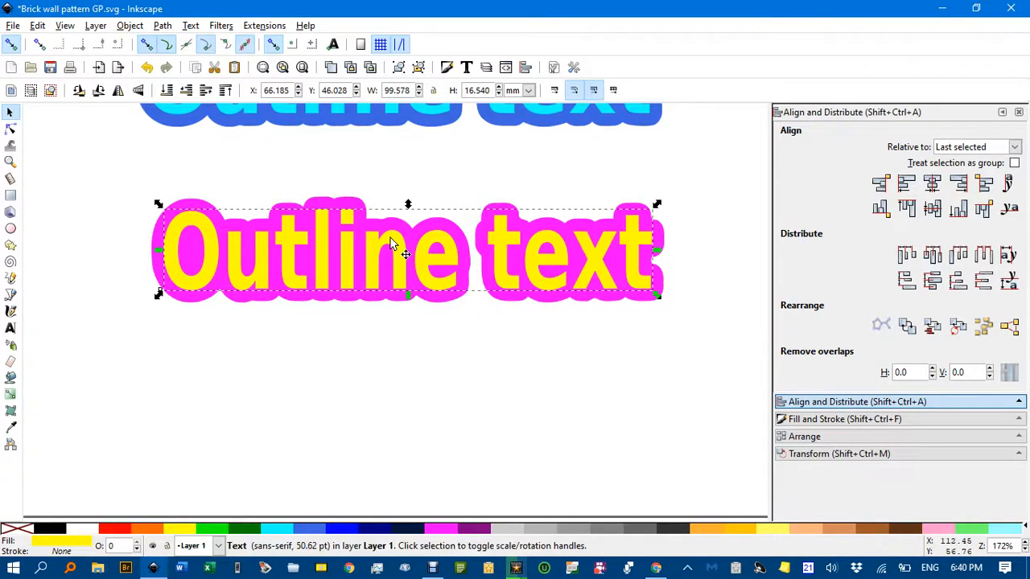
pyautogui.click(123, 531)
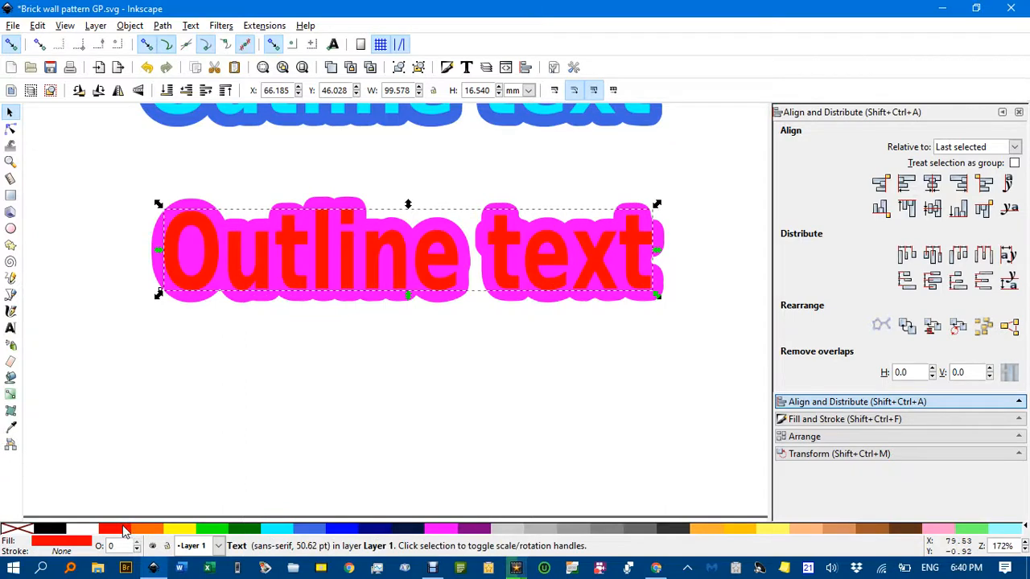
# - Recolour the text cyan and the merged outline shape behind it pure blue, and leave nothing selected
pyautogui.click(49, 529)
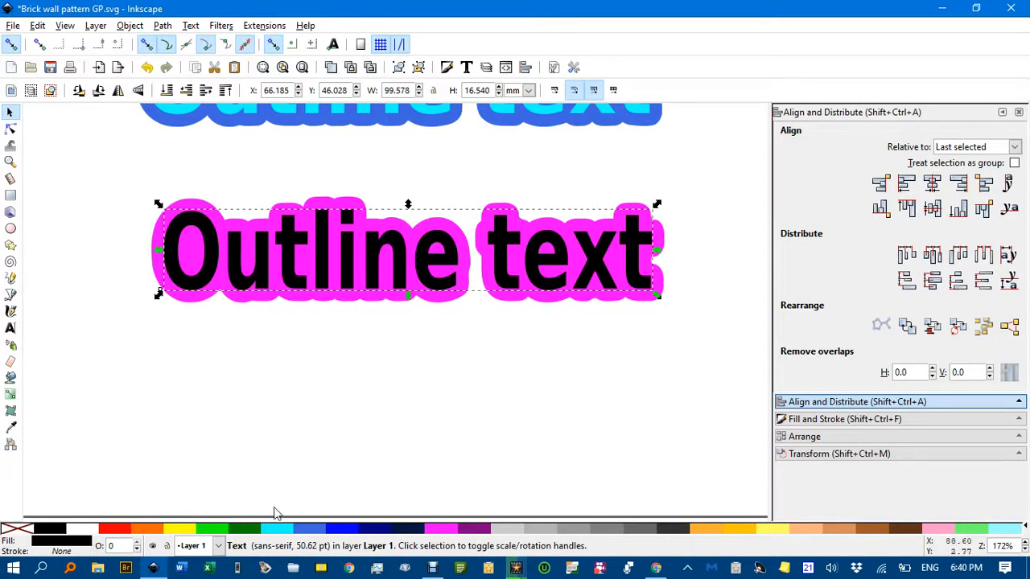
pyautogui.click(281, 531)
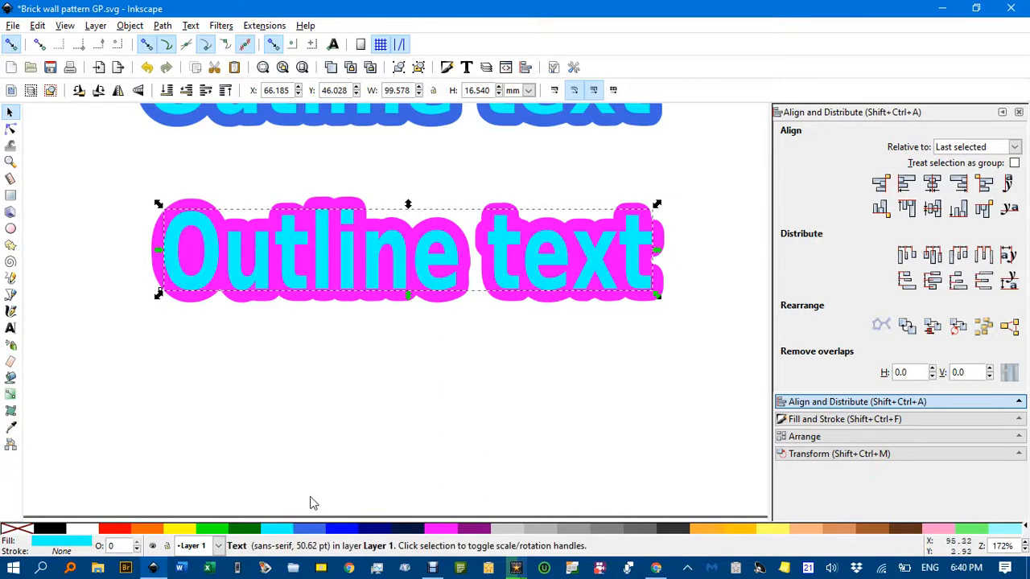
pyautogui.click(438, 304)
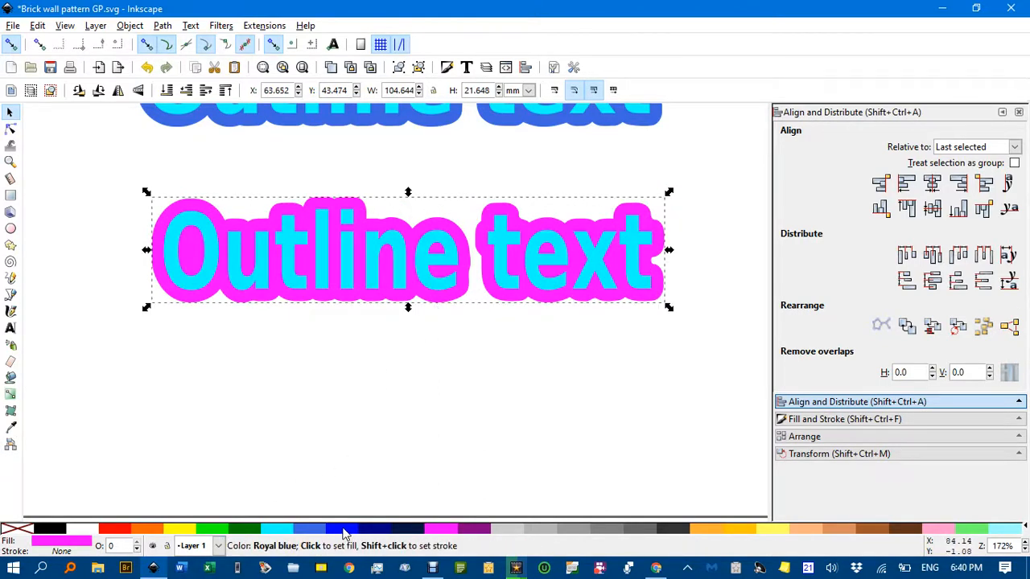
pyautogui.click(346, 531)
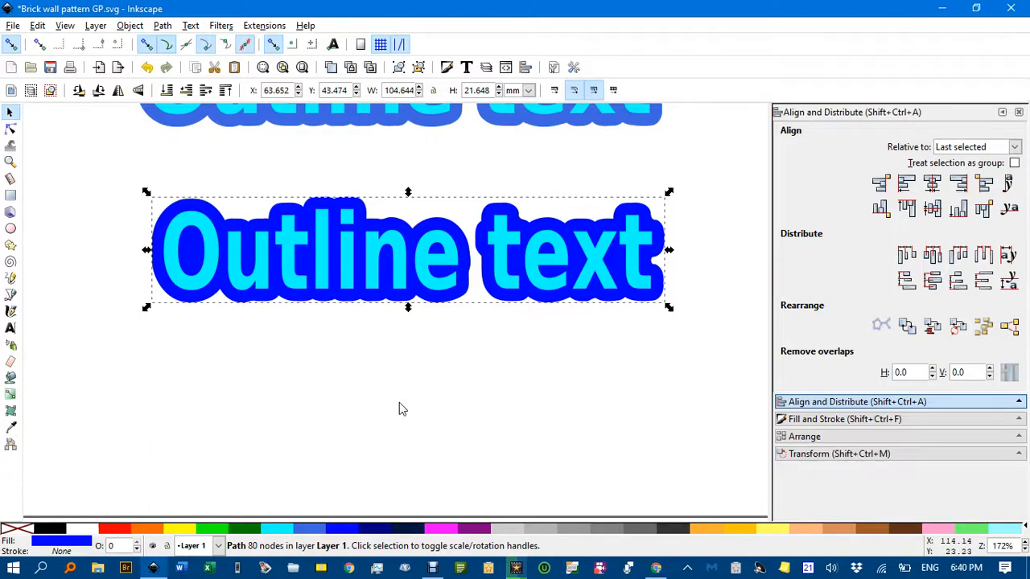
pyautogui.scroll(2, 399, 402)
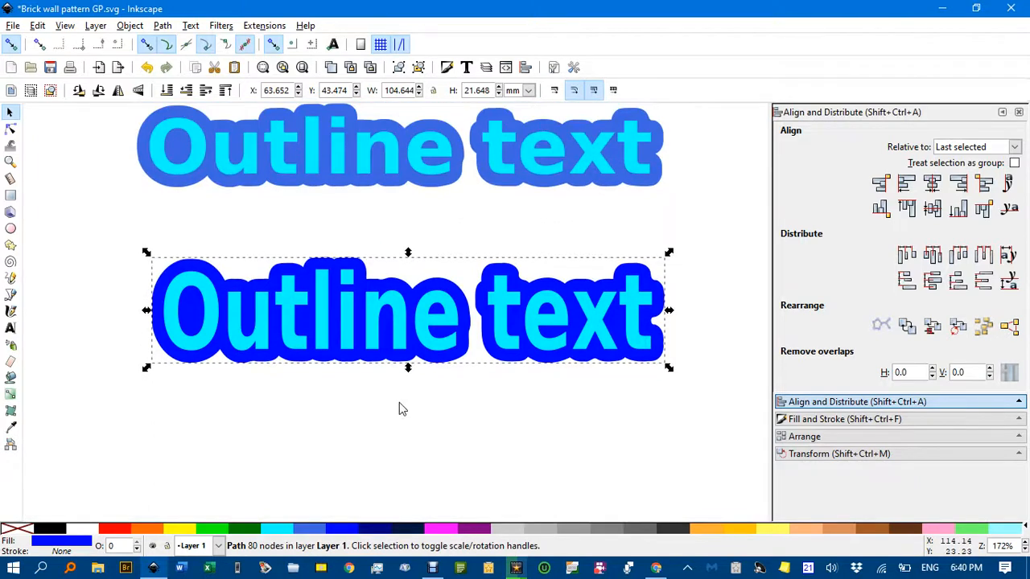
pyautogui.click(371, 456)
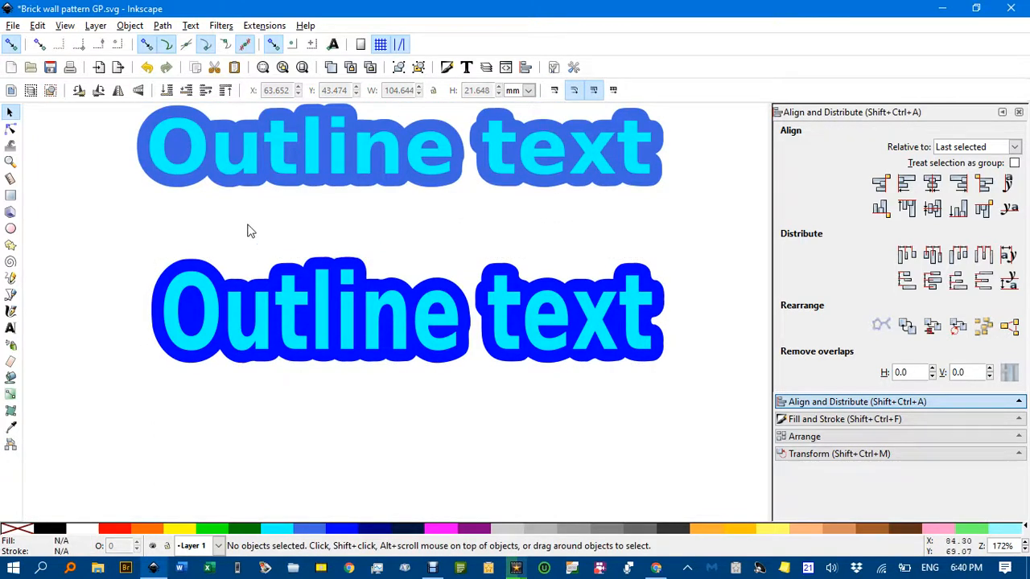
pyautogui.click(163, 26)
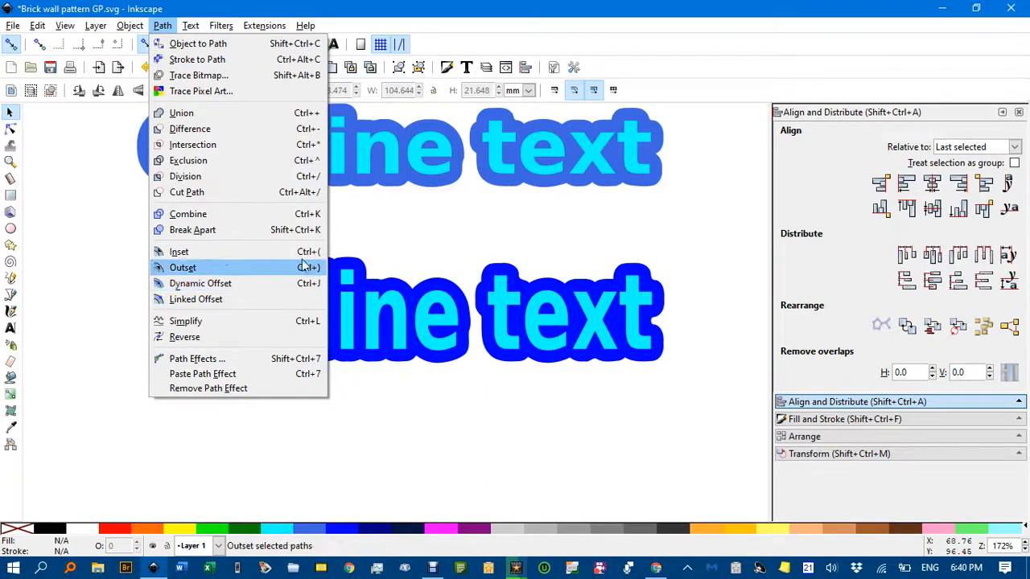
pyautogui.click(408, 232)
pyautogui.scroll(-4, 365, 313)
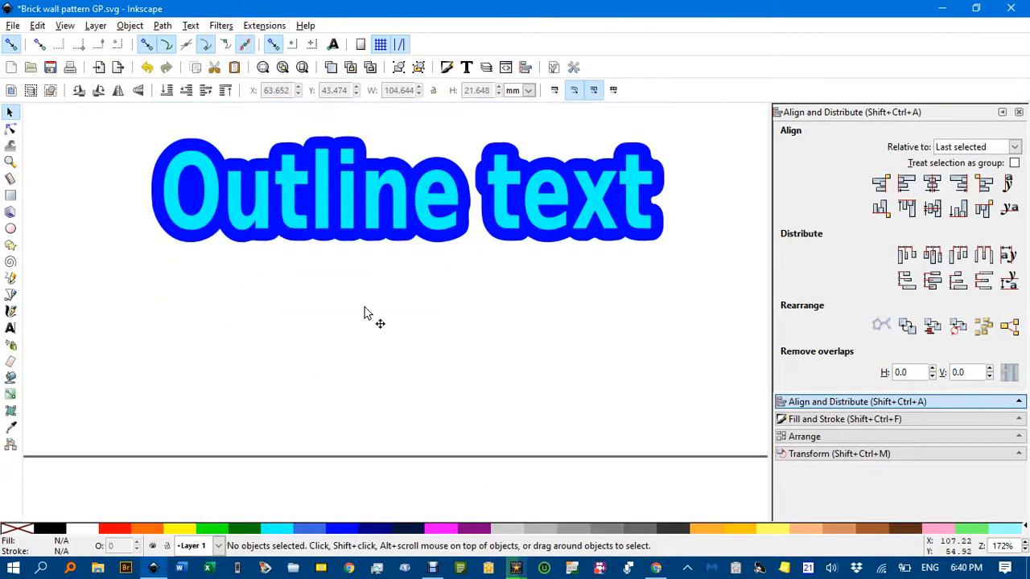